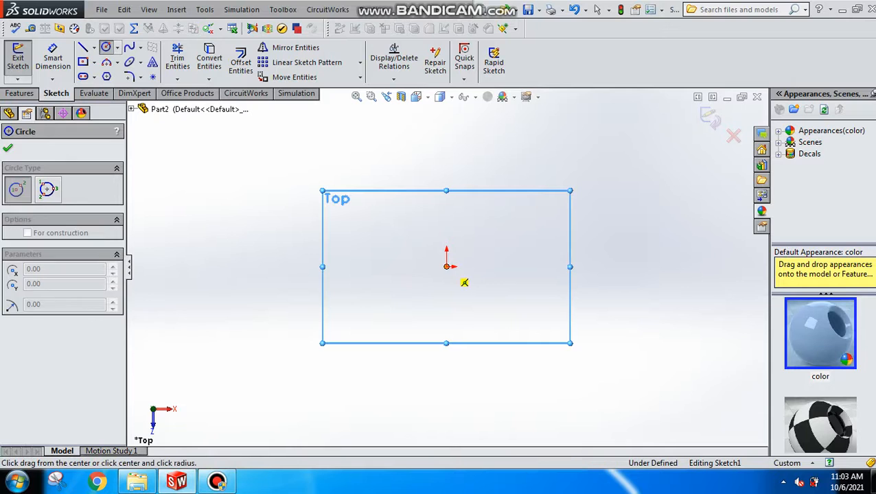
# - Sketch a circle centred on the origin and dimension its diameter as 50 mm
pyautogui.click(446, 266)
pyautogui.click(501, 304)
pyautogui.click(52, 57)
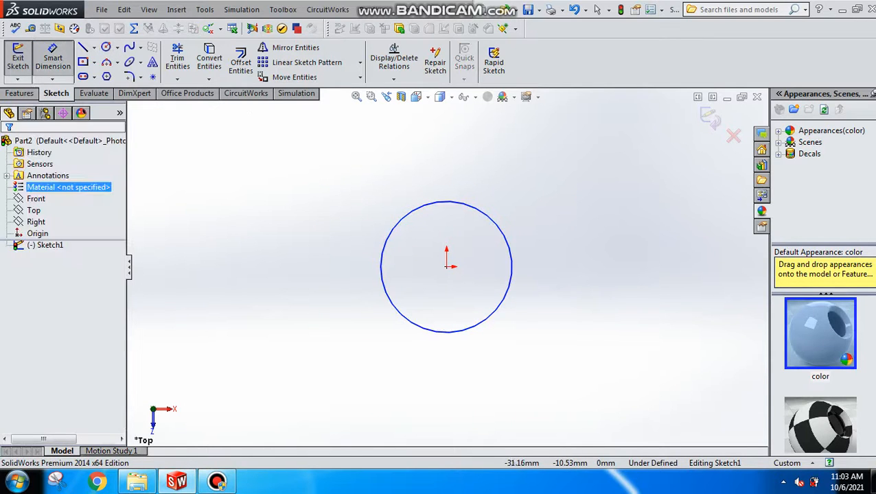
pyautogui.click(382, 253)
pyautogui.click(230, 268)
pyautogui.write('50')
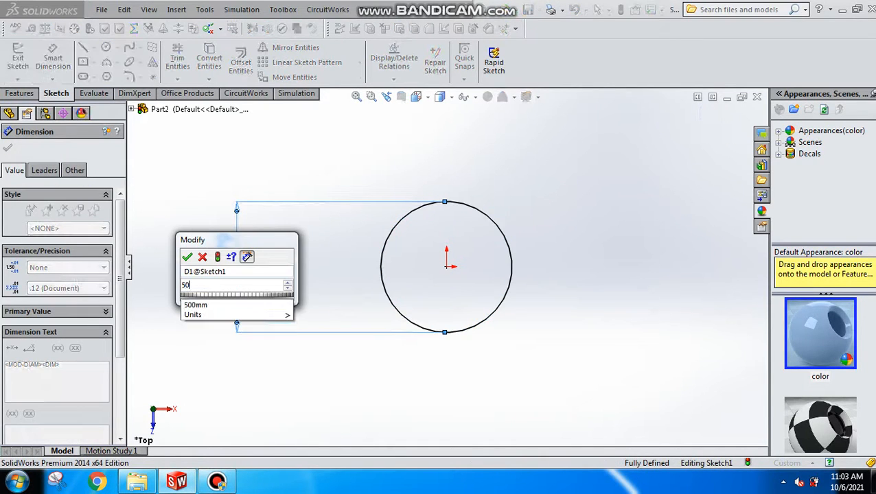
pyautogui.press('Return')
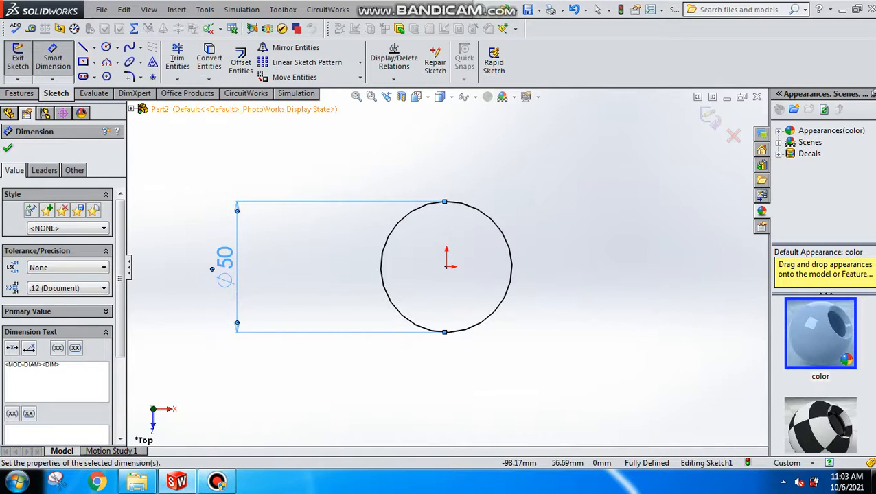
# - Draw a horizontal centerline about 60 mm long from the origin past the circle's left side
pyautogui.click(95, 47)
pyautogui.click(120, 72)
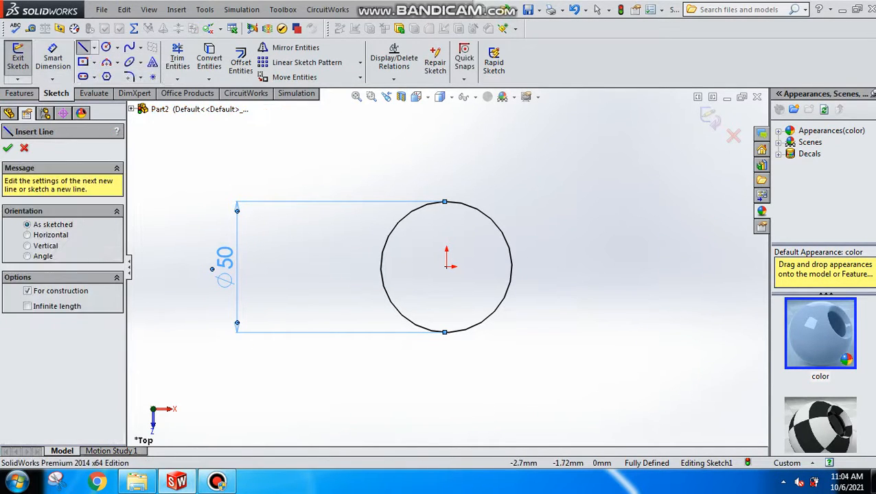
pyautogui.click(446, 267)
pyautogui.click(289, 266)
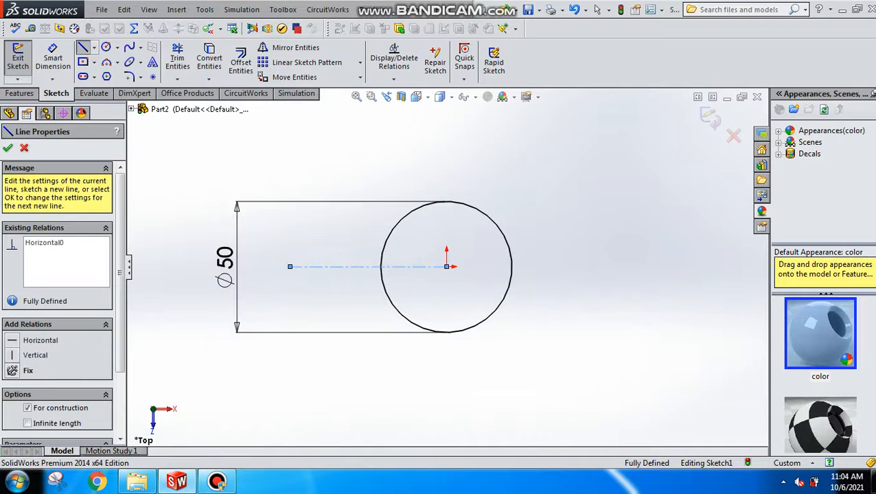
pyautogui.press('Escape')
pyautogui.press('Escape')
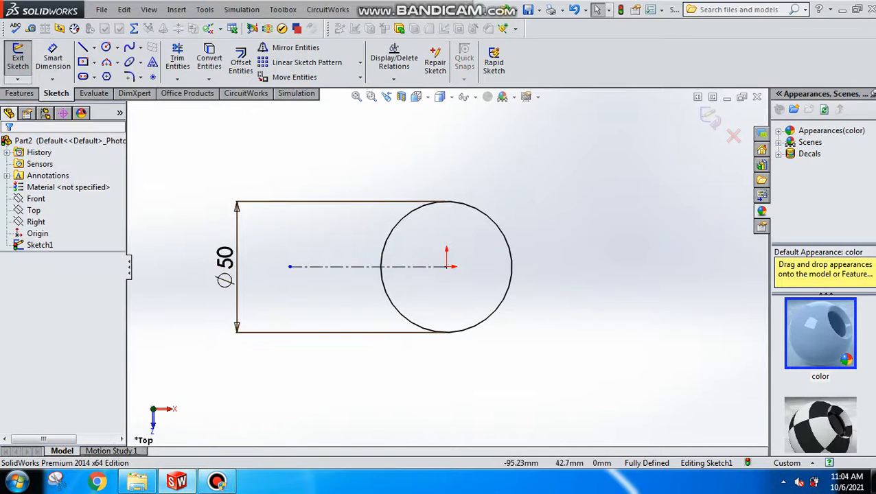
# - Dimension the left centerline's length as 35 mm
pyautogui.click(343, 266)
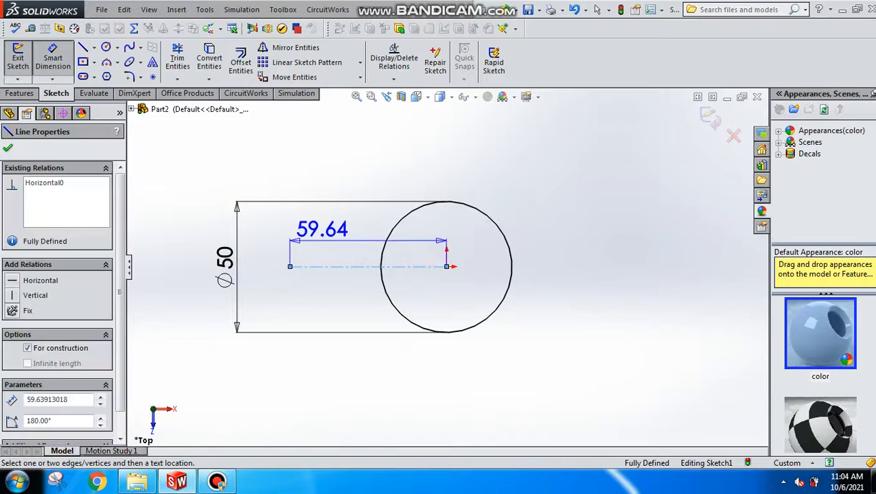
pyautogui.click(323, 237)
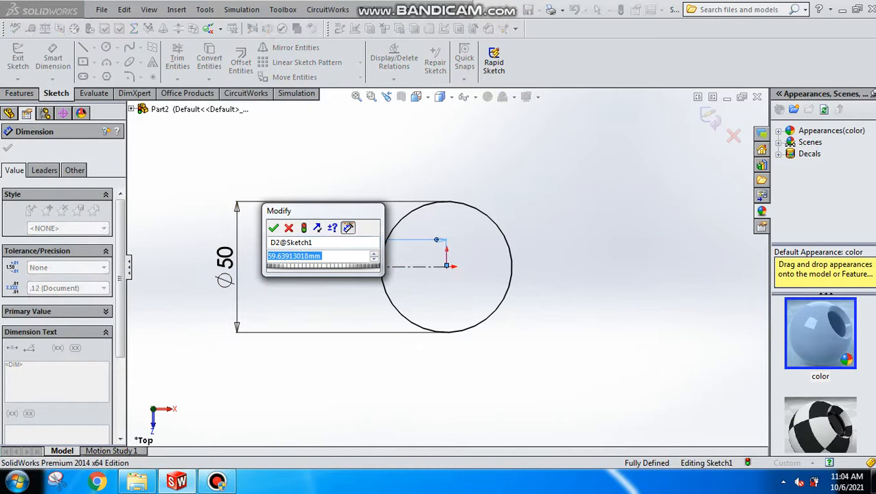
pyautogui.write('35')
pyautogui.press('Return')
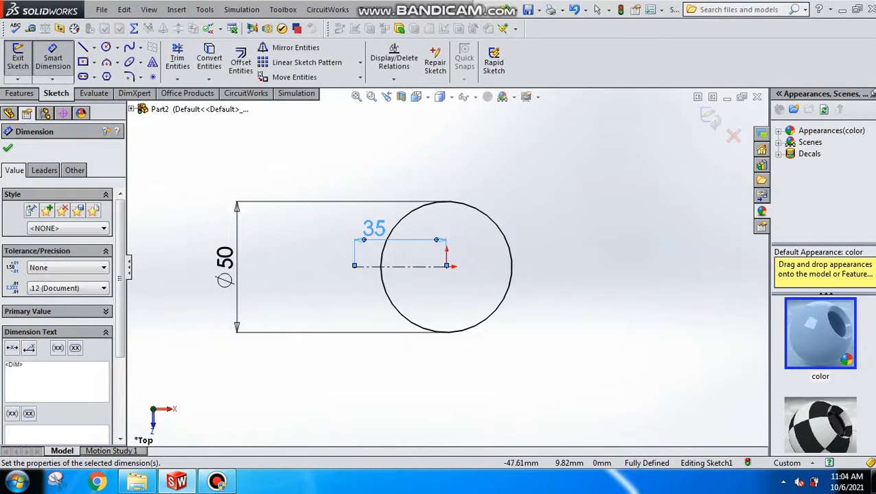
# - Sketch a circle centred on the left centerline's outer endpoint and dimension its diameter as 12 mm
pyautogui.click(107, 47)
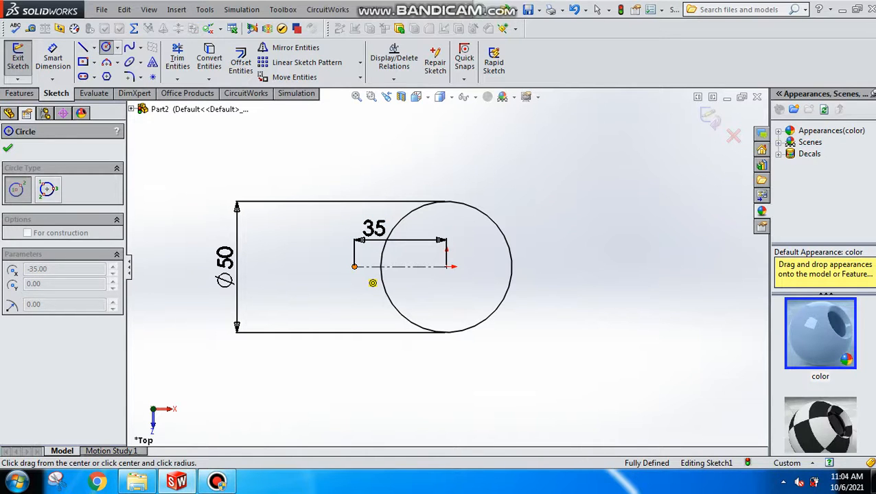
pyautogui.click(355, 266)
pyautogui.click(368, 280)
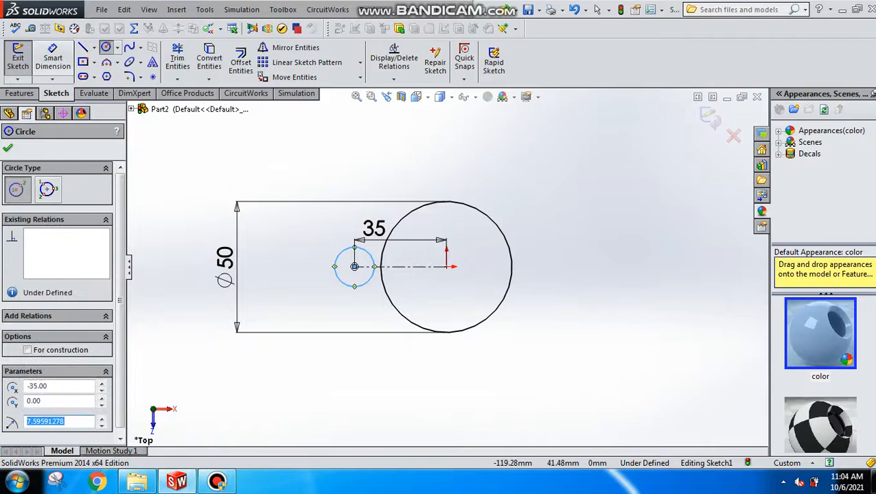
pyautogui.click(52, 59)
pyautogui.click(341, 251)
pyautogui.click(322, 282)
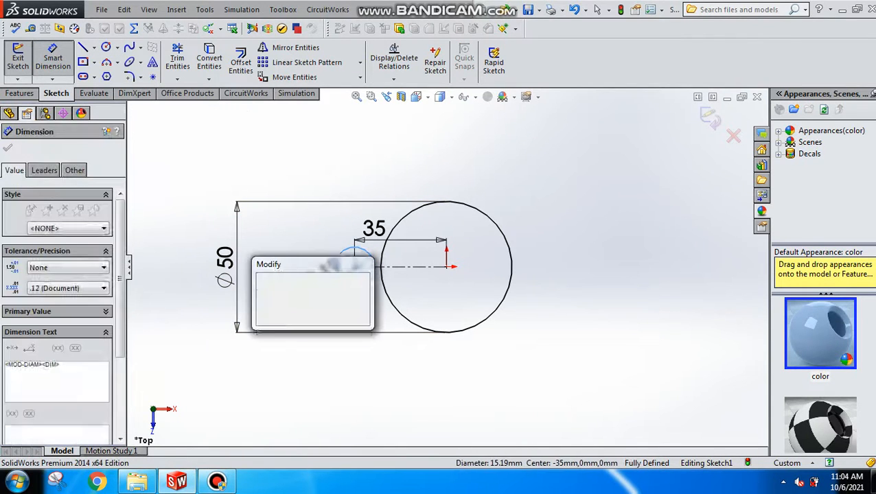
pyautogui.write('12')
pyautogui.press('Return')
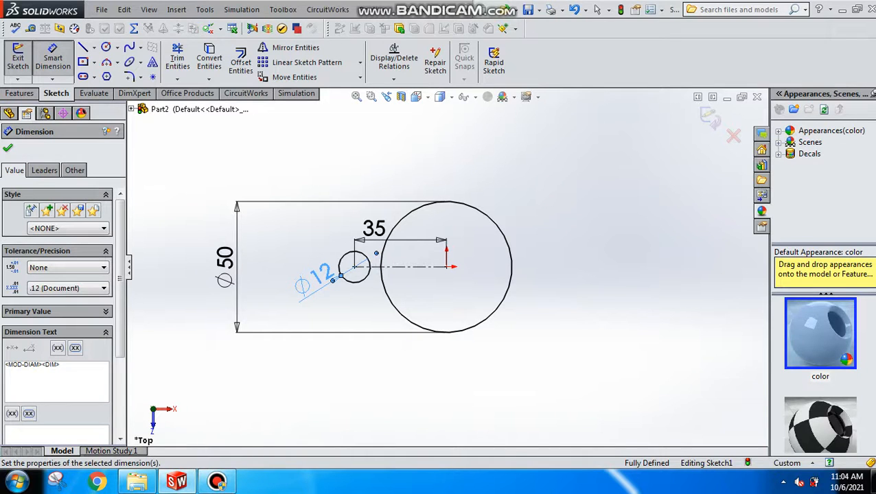
pyautogui.click(106, 47)
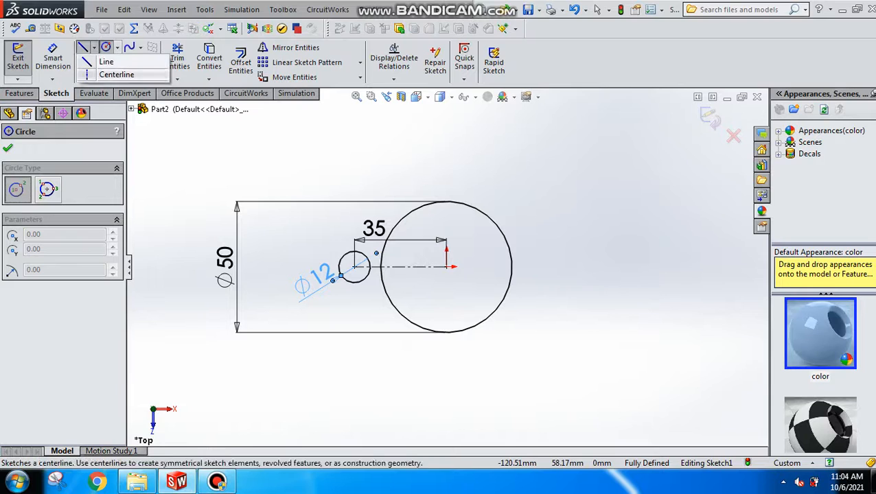
pyautogui.click(447, 266)
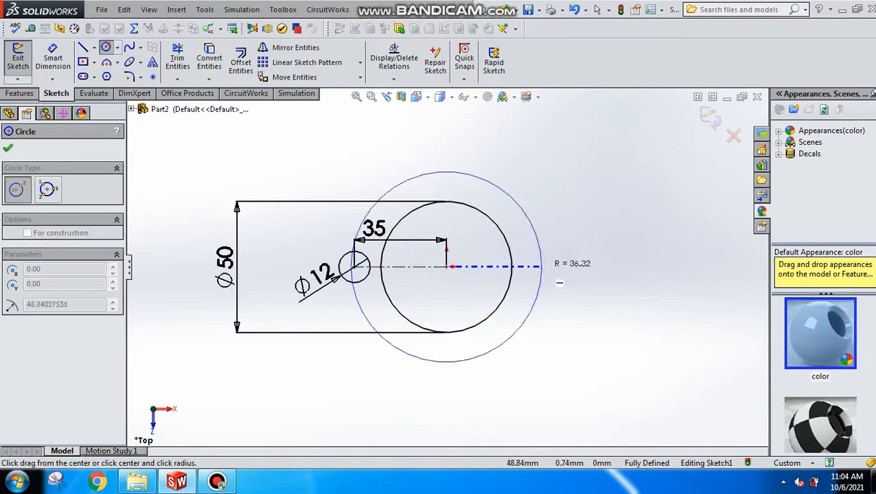
pyautogui.click(597, 10)
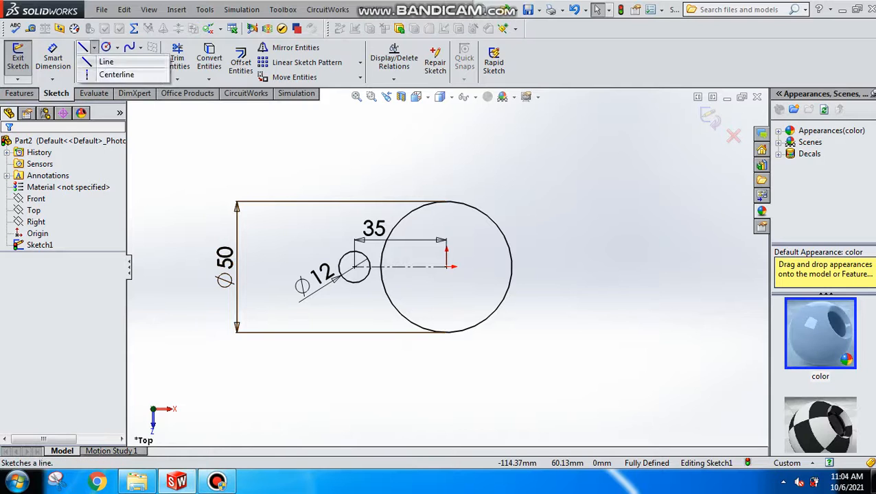
# - Draw a horizontal centerline about 50 mm long from the origin past the large circle's right side
pyautogui.click(94, 47)
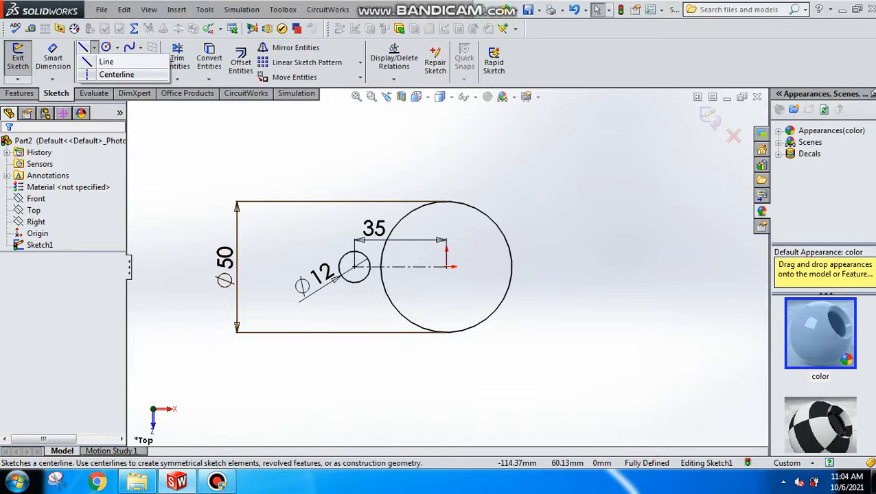
pyautogui.click(113, 74)
pyautogui.click(446, 266)
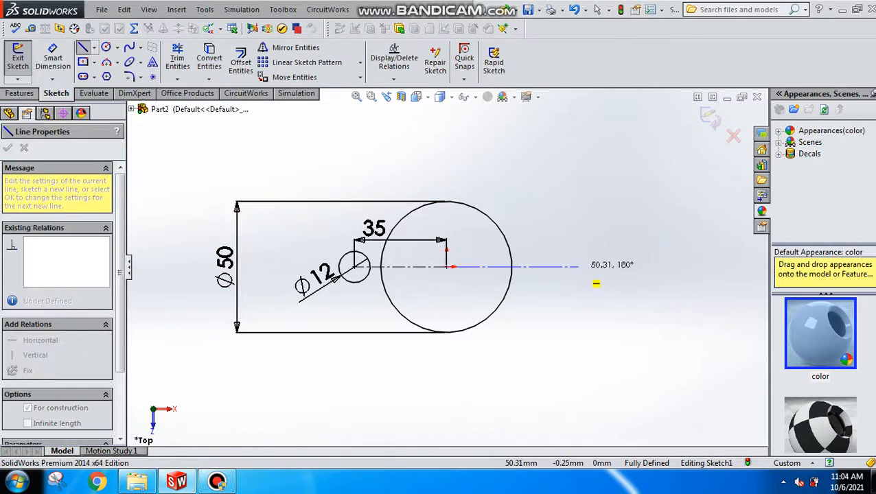
pyautogui.click(578, 267)
pyautogui.press('Escape')
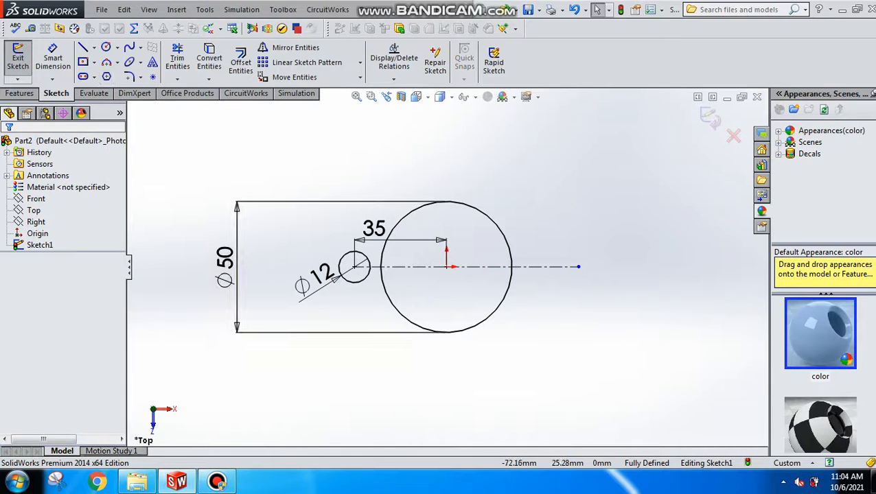
# - Dimension the right centerline's length as 35 mm
pyautogui.click(53, 58)
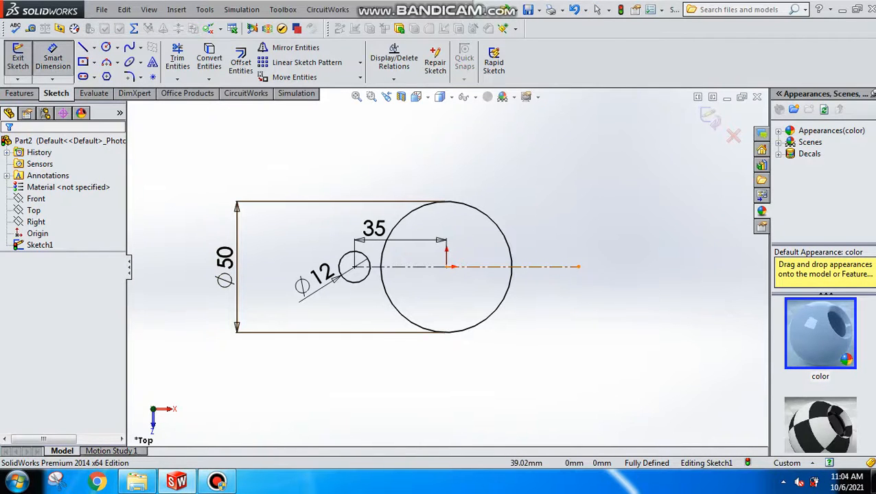
pyautogui.click(536, 266)
pyautogui.click(491, 300)
pyautogui.write('35')
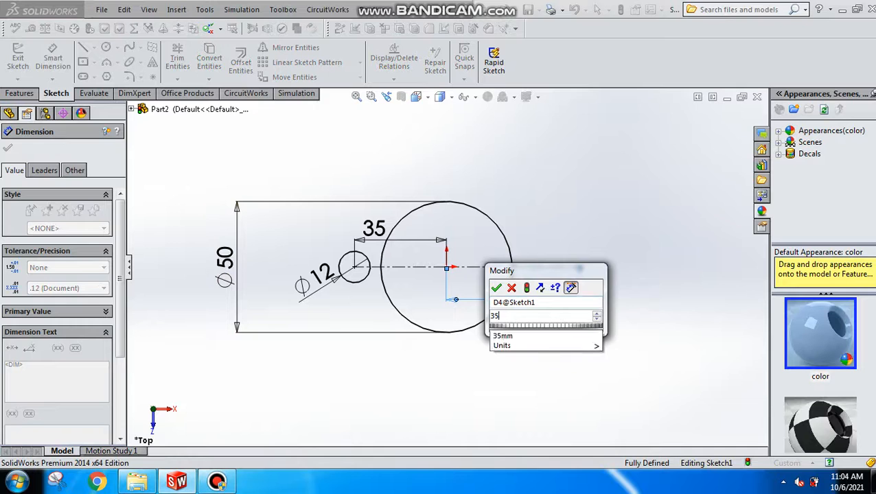
pyautogui.press('Return')
pyautogui.press('Escape')
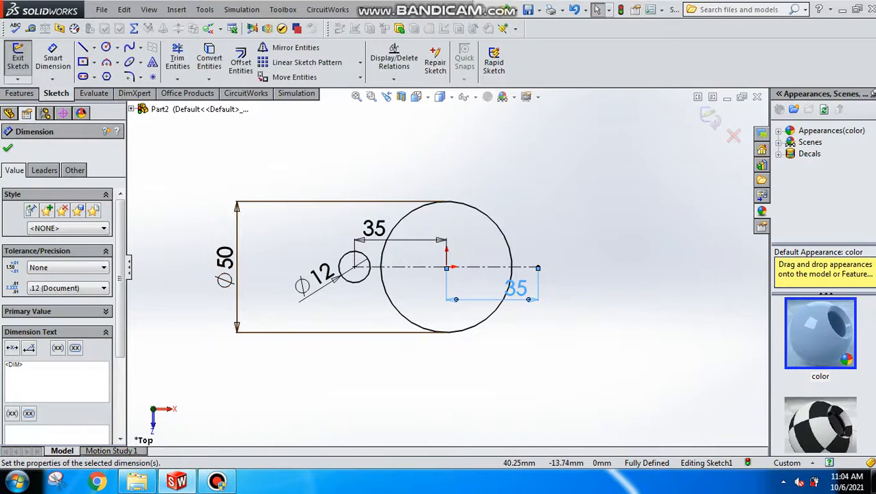
# - Sketch a circle centred on the right centerline's outer endpoint and dimension its diameter as 12 mm
pyautogui.click(106, 47)
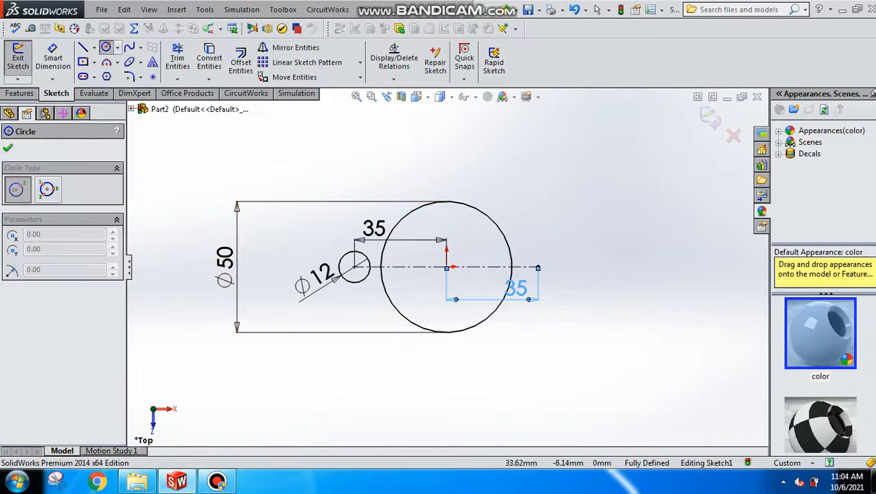
pyautogui.click(538, 266)
pyautogui.click(551, 266)
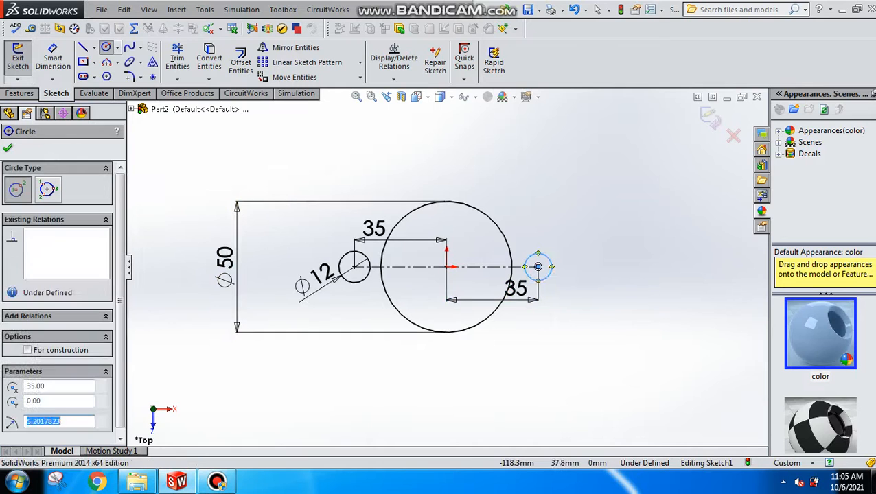
pyautogui.press('Escape')
pyautogui.click(550, 267)
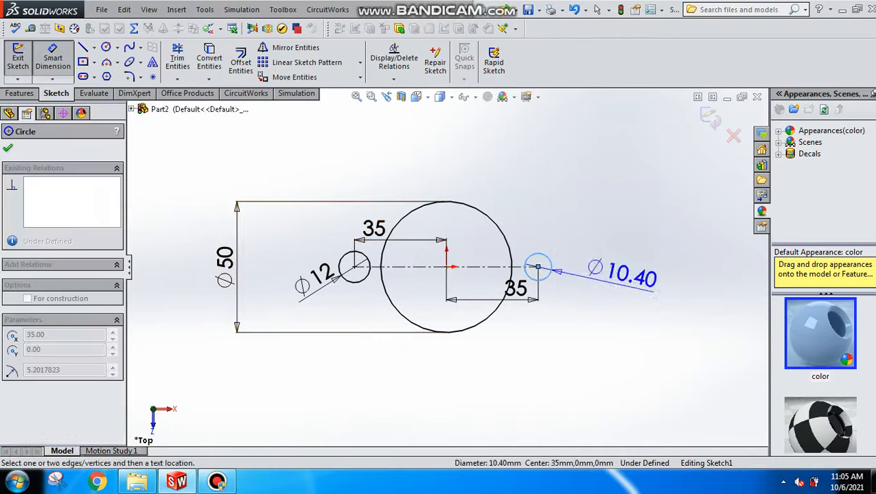
pyautogui.click(553, 269)
pyautogui.write('12')
pyautogui.press('Return')
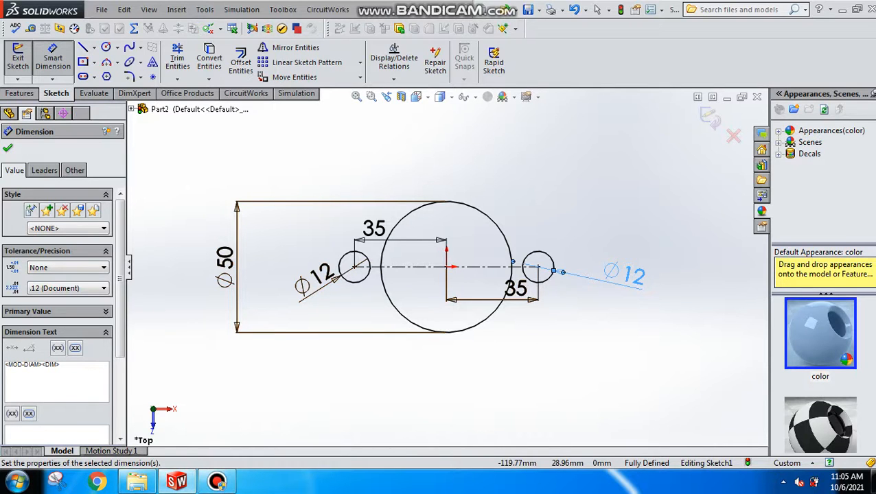
# - Sketch a larger circle concentric with the left 12 mm circle and dimension its diameter as 30 mm
pyautogui.click(106, 47)
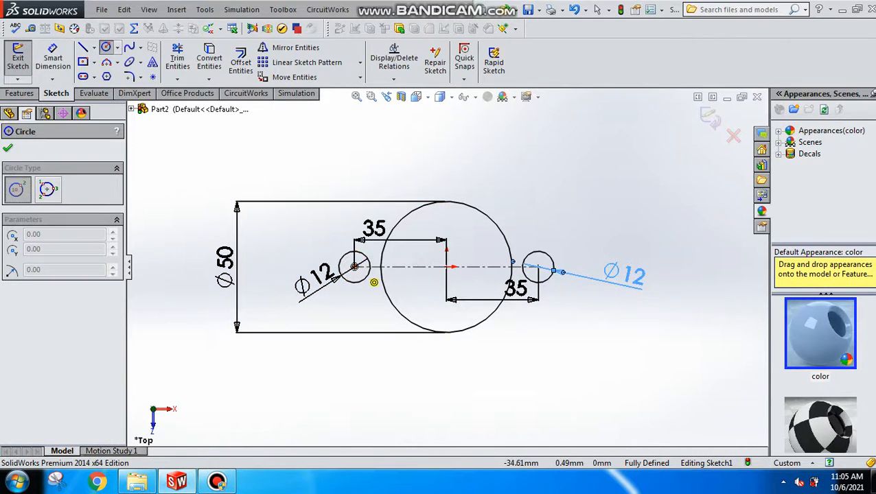
pyautogui.click(355, 266)
pyautogui.click(379, 273)
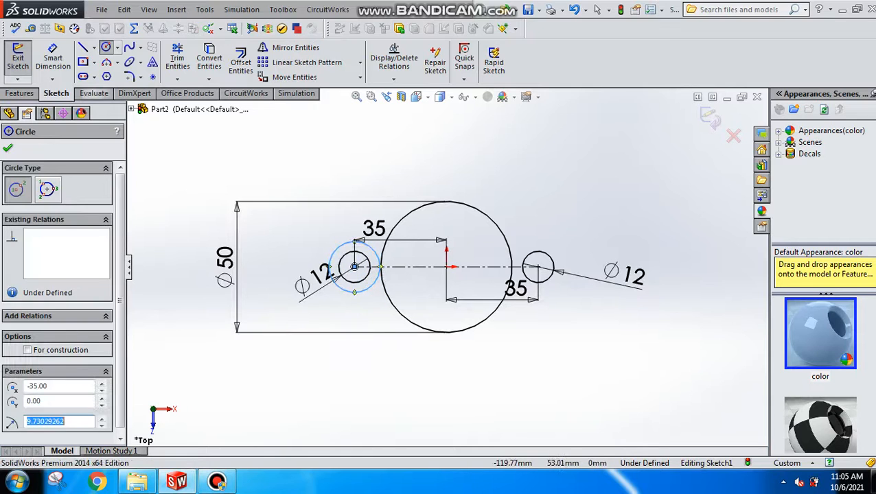
pyautogui.click(52, 58)
pyautogui.click(376, 280)
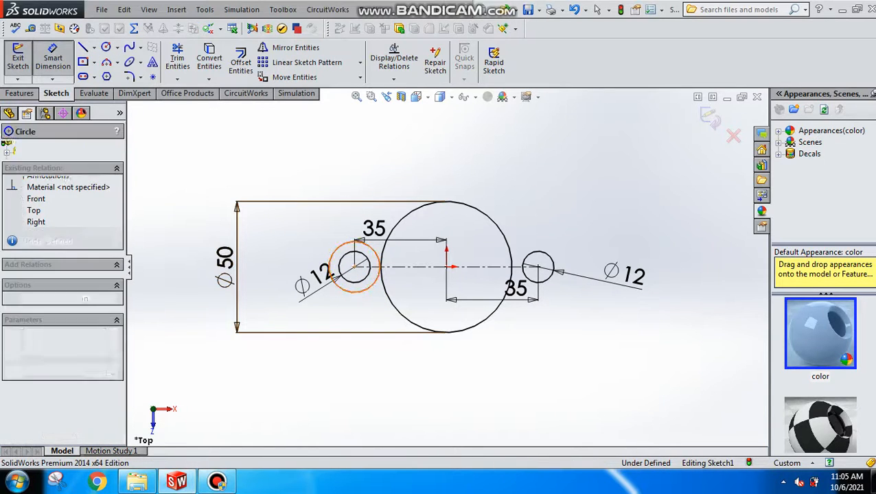
pyautogui.click(295, 227)
pyautogui.write('30')
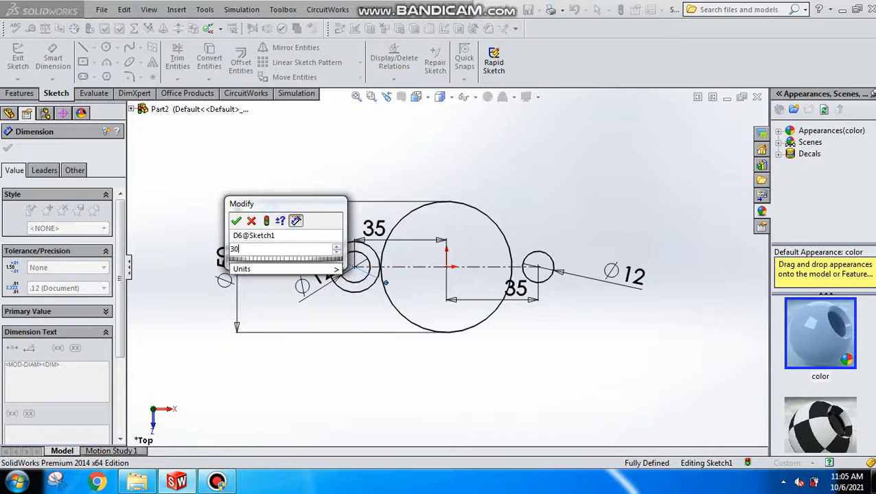
pyautogui.press('Return')
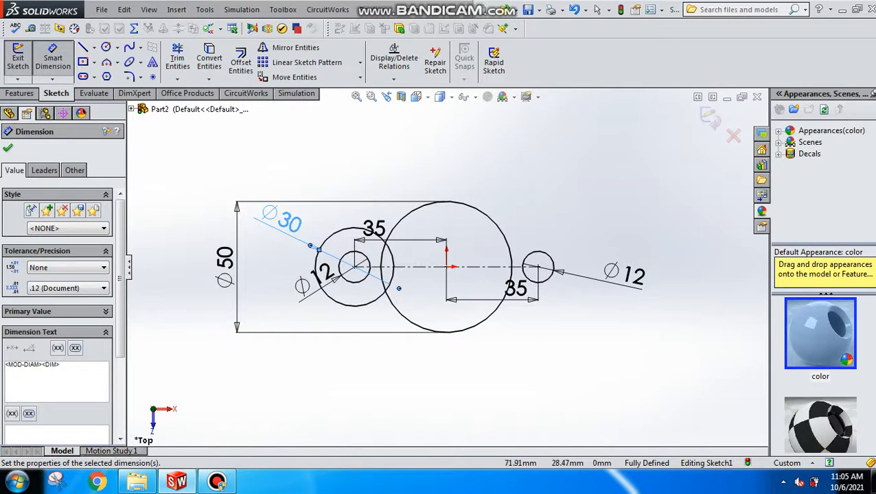
# - Sketch a larger circle concentric with the right 12 mm circle and dimension its diameter as 30 mm
pyautogui.click(106, 46)
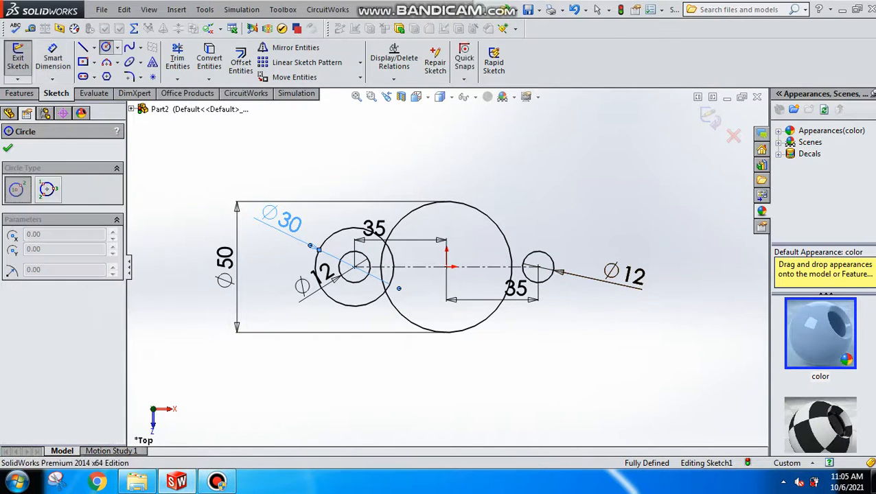
pyautogui.click(538, 266)
pyautogui.click(564, 282)
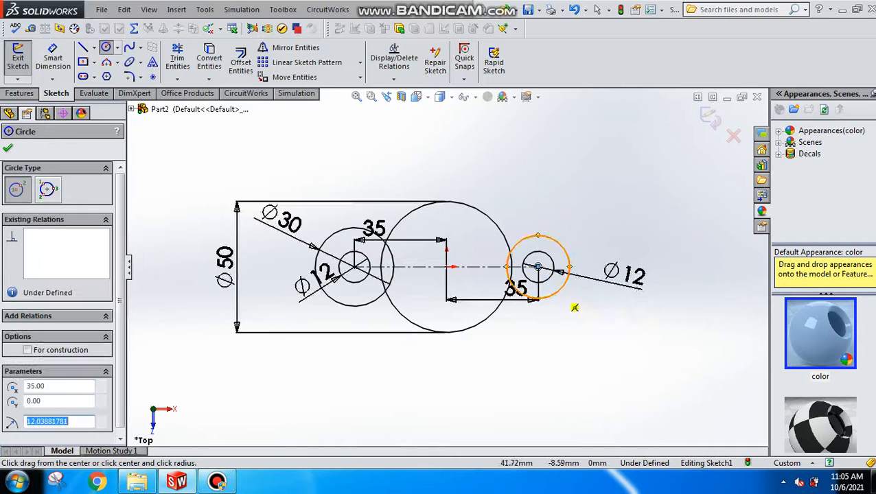
pyautogui.click(52, 57)
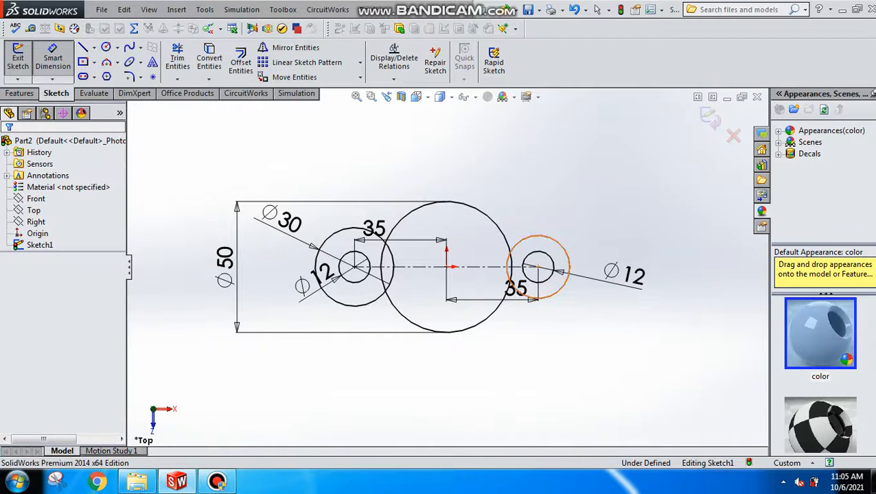
pyautogui.click(516, 243)
pyautogui.click(542, 180)
pyautogui.write('30')
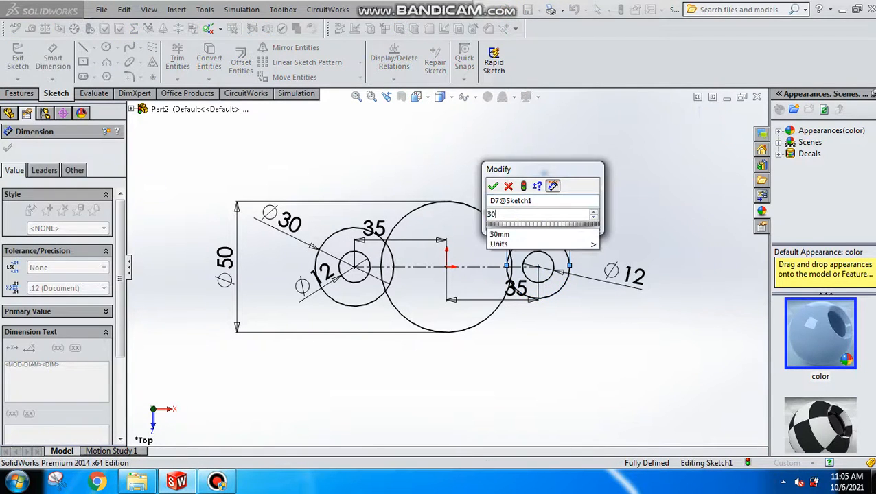
pyautogui.press('Return')
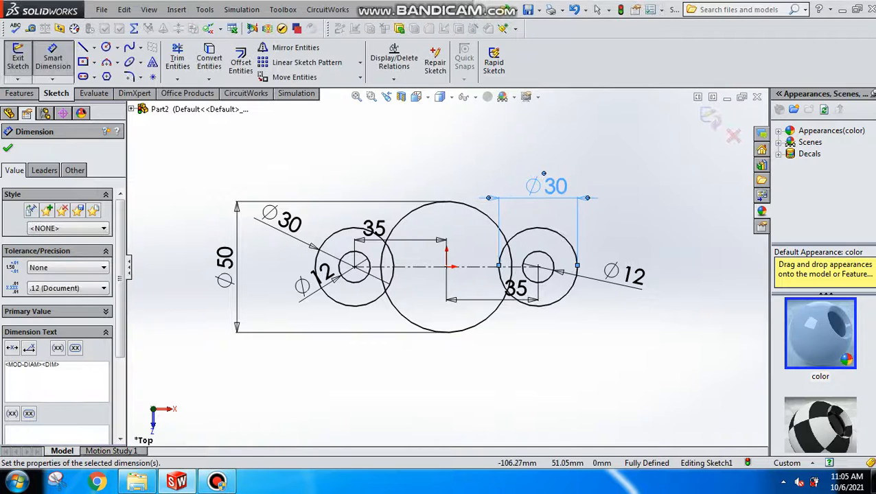
# - Draw a line from the top of the left 30 mm circle to the top of the 50 mm circle
pyautogui.click(83, 46)
pyautogui.scroll(-1, 296, 137)
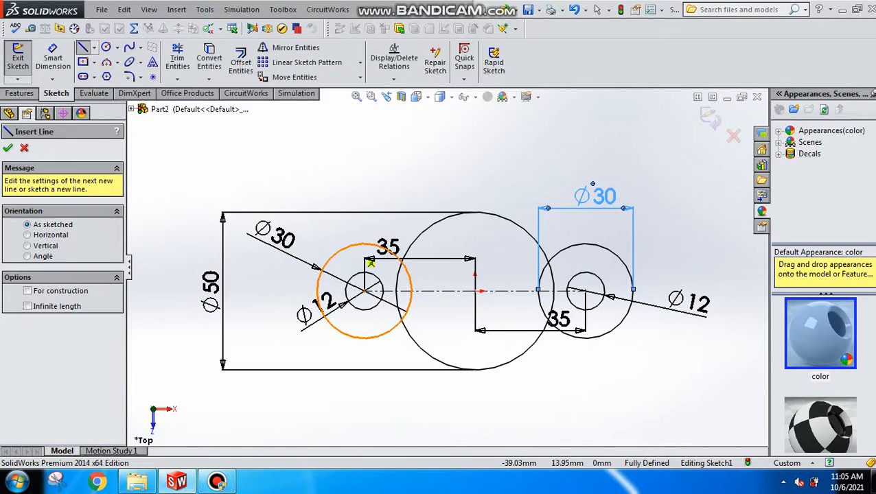
pyautogui.click(364, 244)
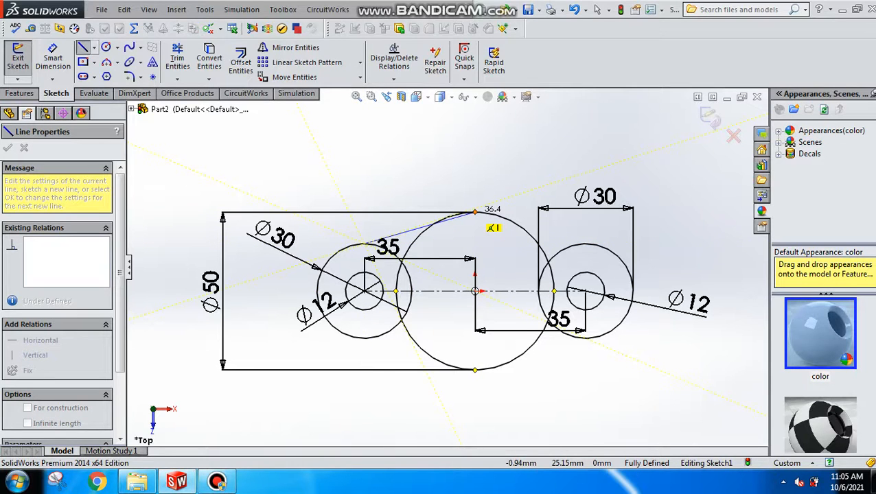
pyautogui.click(475, 211)
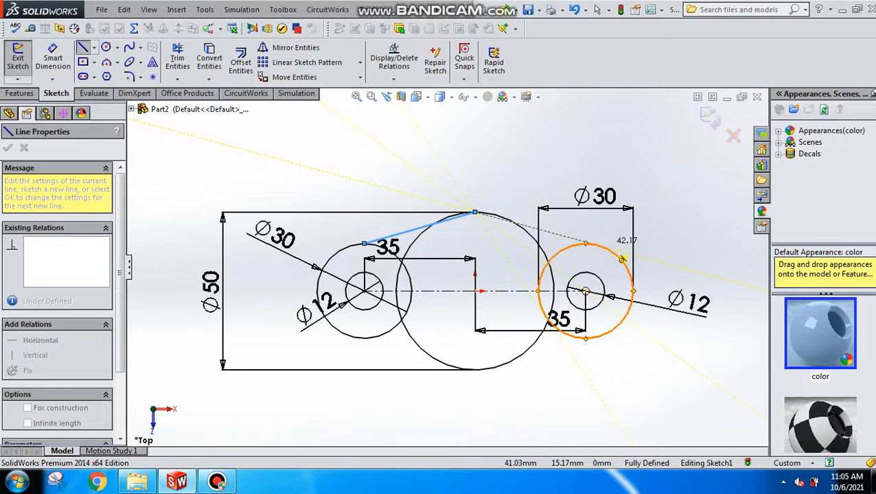
pyautogui.press('Escape')
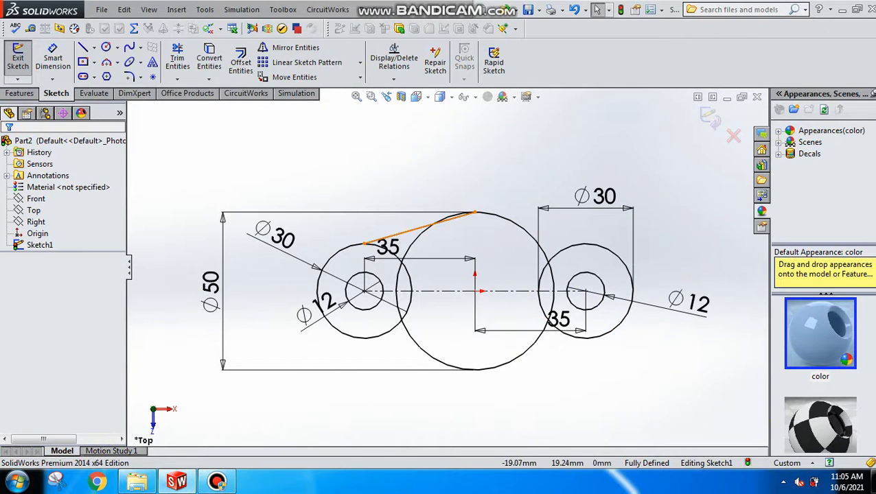
# - Delete the slanted line joining the tops of the left 30 mm circle and the 50 mm circle
pyautogui.click(439, 222)
pyautogui.scroll(-1, 62, 301)
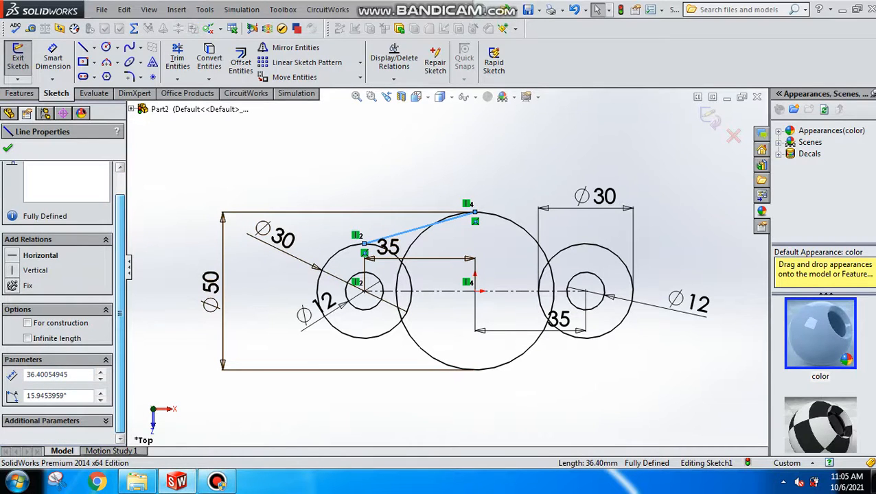
pyautogui.scroll(1, 61, 302)
pyautogui.press('Escape')
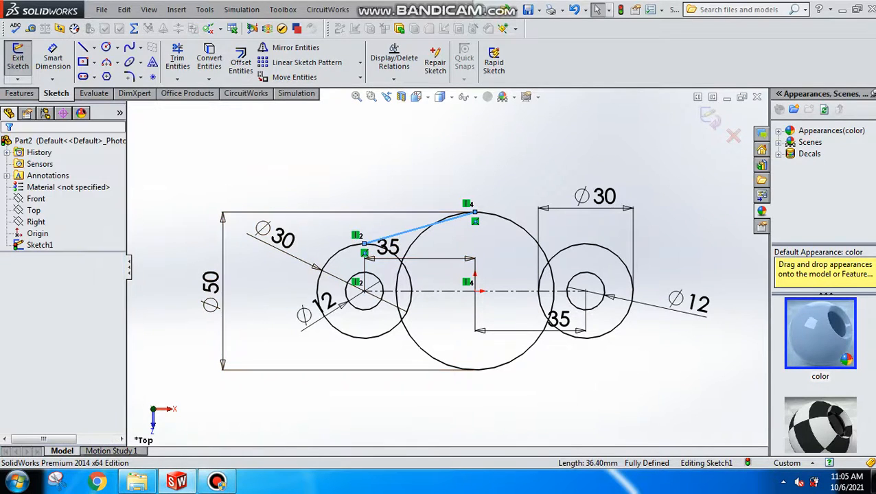
pyautogui.press('Delete')
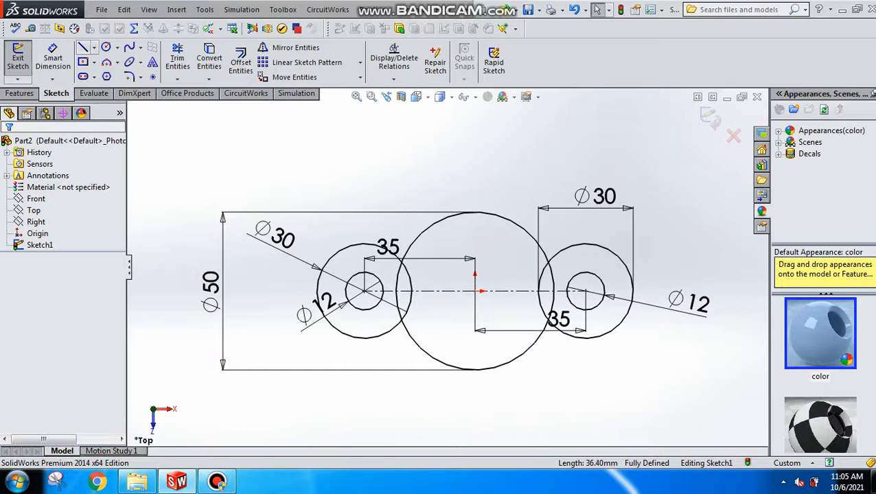
# - Draw a slanted line about 76 mm long from outside the left 30 mm circle, touching the 50 mm circle's upper left and ending beyond its top
pyautogui.click(83, 47)
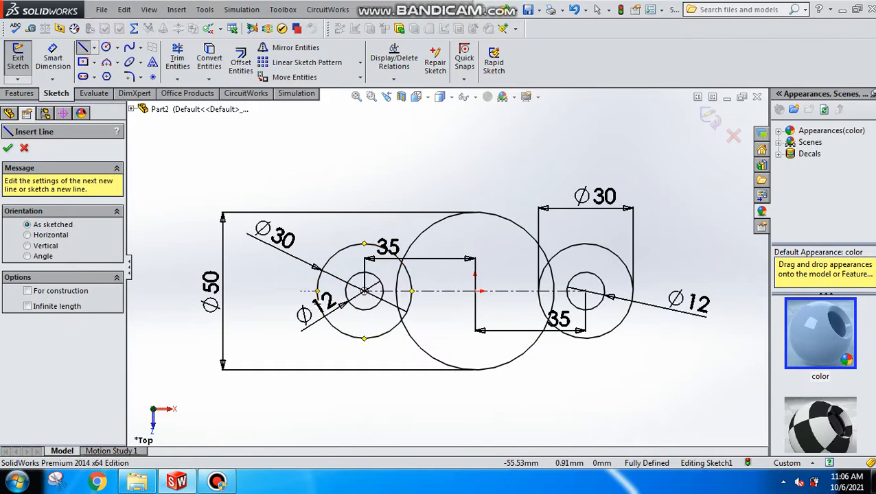
pyautogui.click(285, 280)
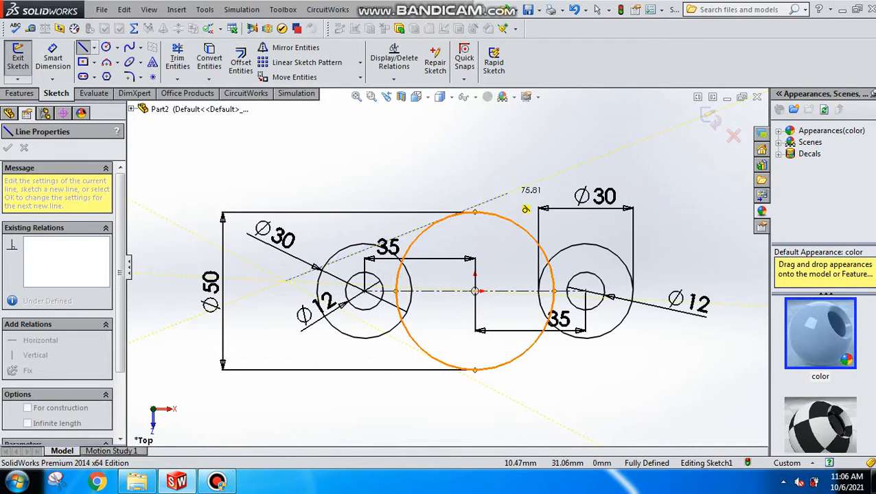
pyautogui.doubleClick(509, 193)
pyautogui.press('Escape')
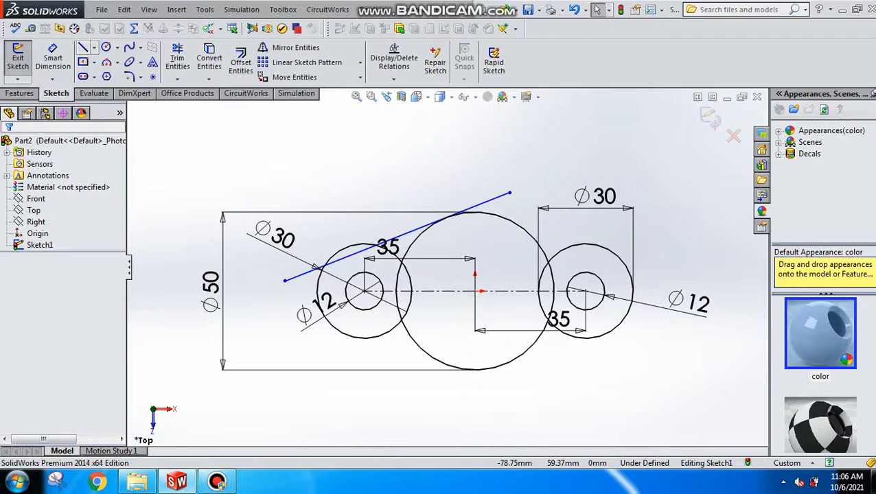
# - Draw a short vertical line upward from the top of the 50 mm circle, crossing the slanted line
pyautogui.press('l')
pyautogui.scroll(-3, 496, 221)
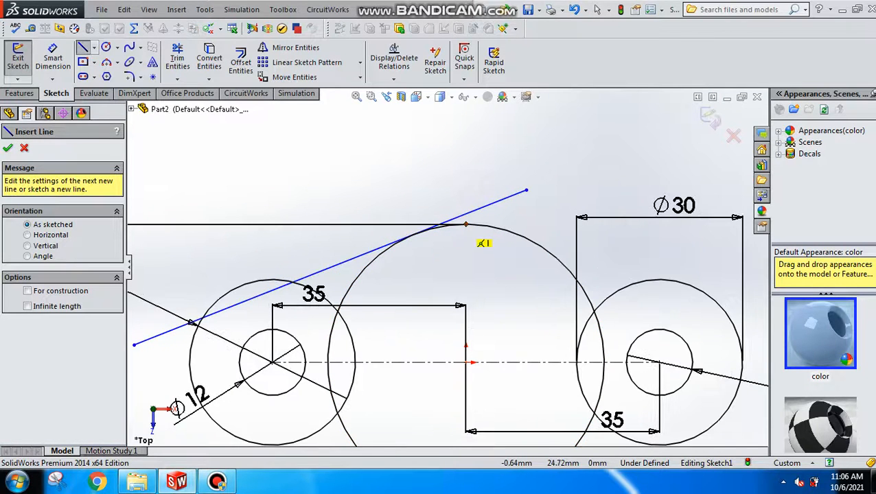
pyautogui.click(466, 224)
pyautogui.click(466, 170)
pyautogui.click(597, 9)
pyautogui.press('f')
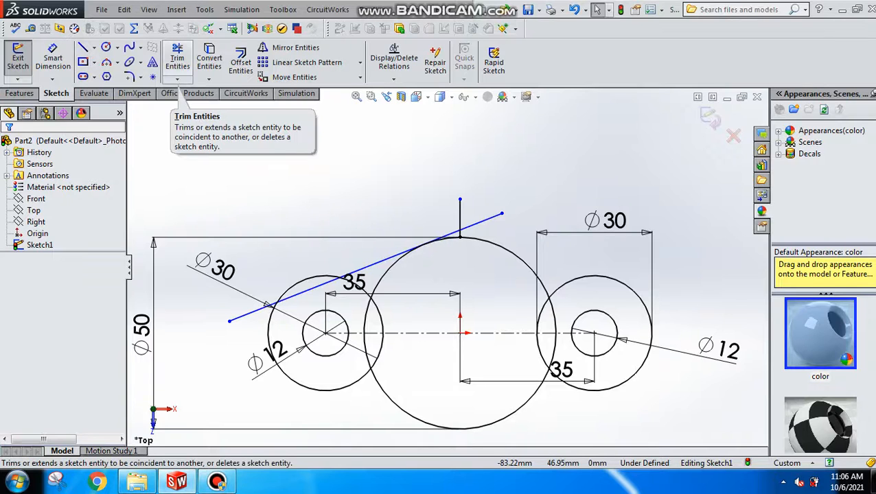
# - Trim away the slanted line's segments between the short vertical line and the left 30 mm circle, including the piece inside that circle
pyautogui.click(177, 61)
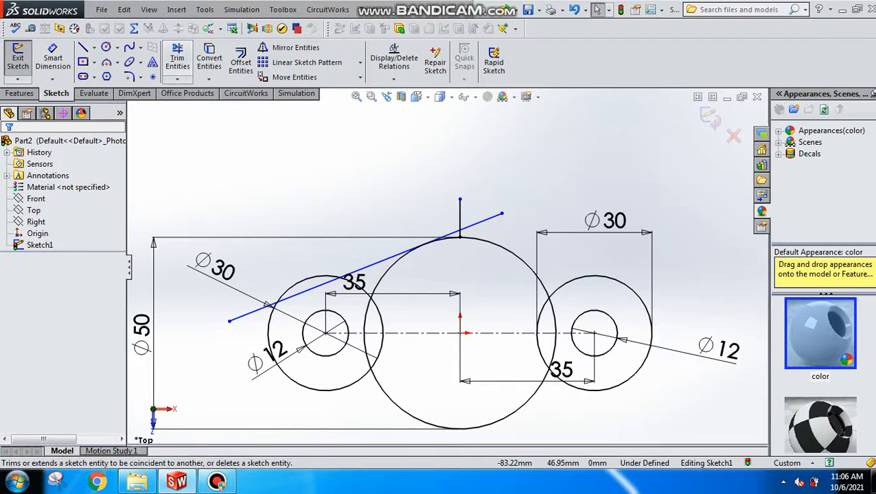
pyautogui.scroll(-3, 416, 211)
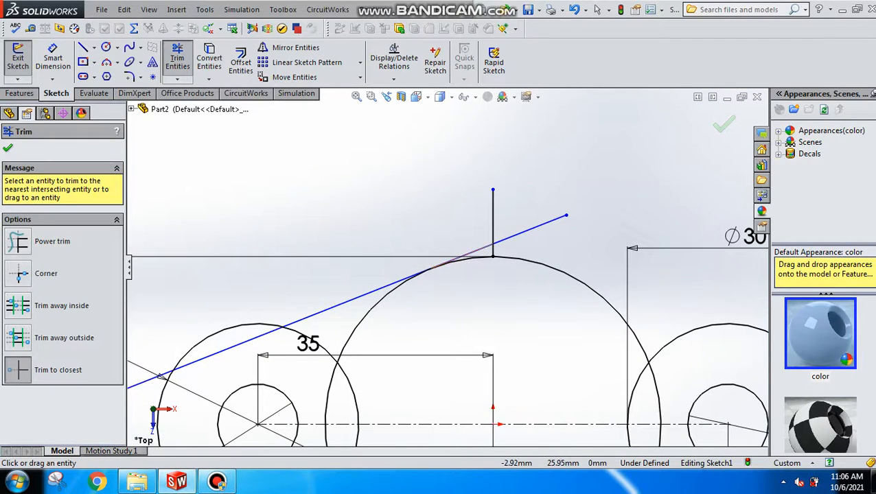
pyautogui.click(473, 251)
pyautogui.click(385, 286)
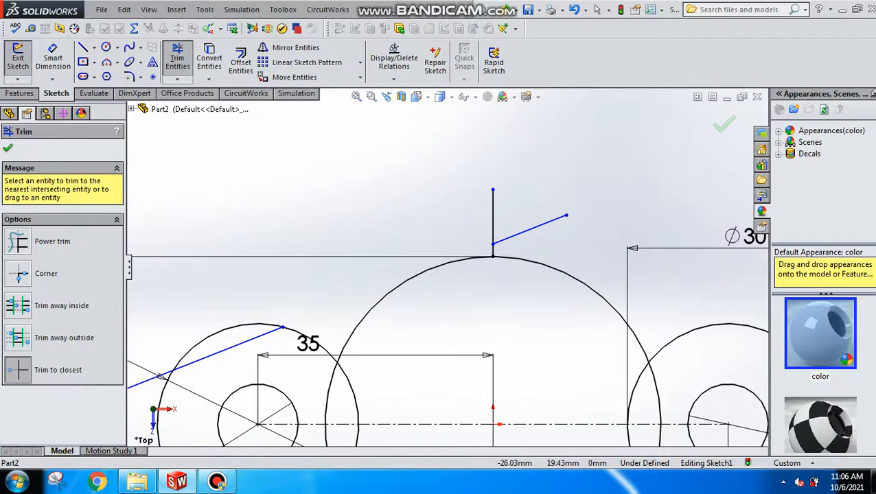
pyautogui.click(226, 346)
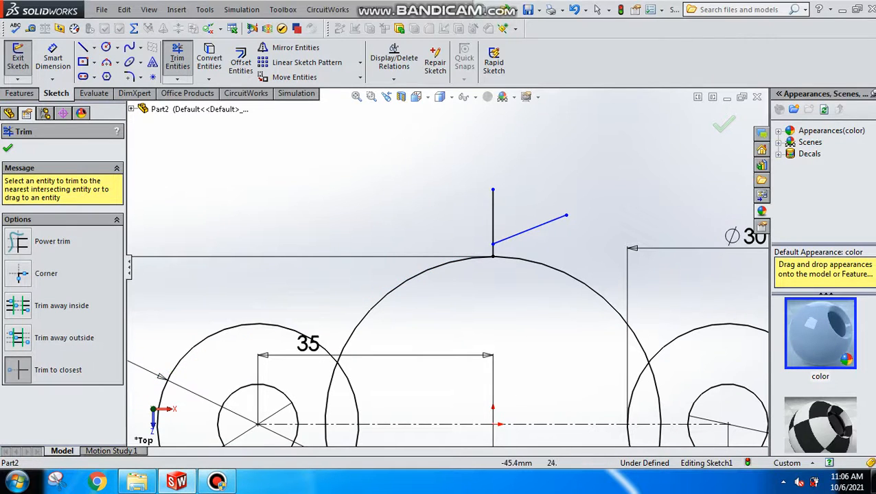
# - Draw a line from the remaining slanted segment's lower endpoint on the vertical line to the upper left of the left 30 mm circle
pyautogui.click(83, 46)
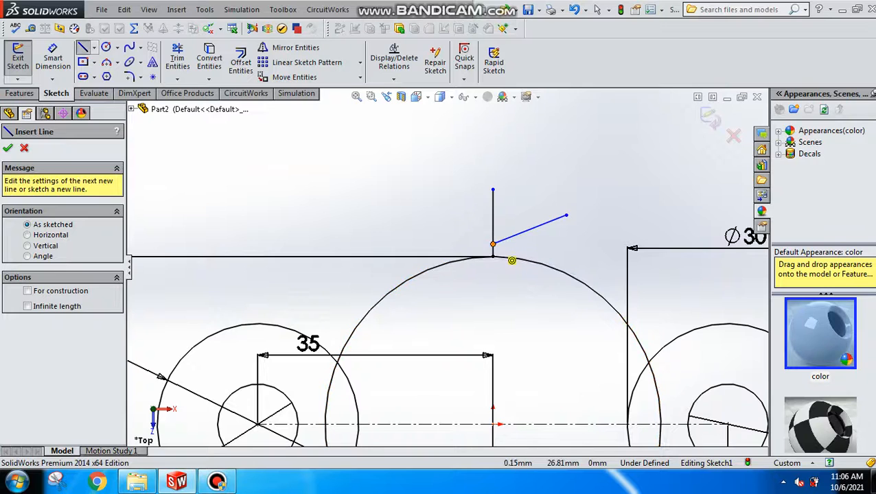
pyautogui.click(509, 260)
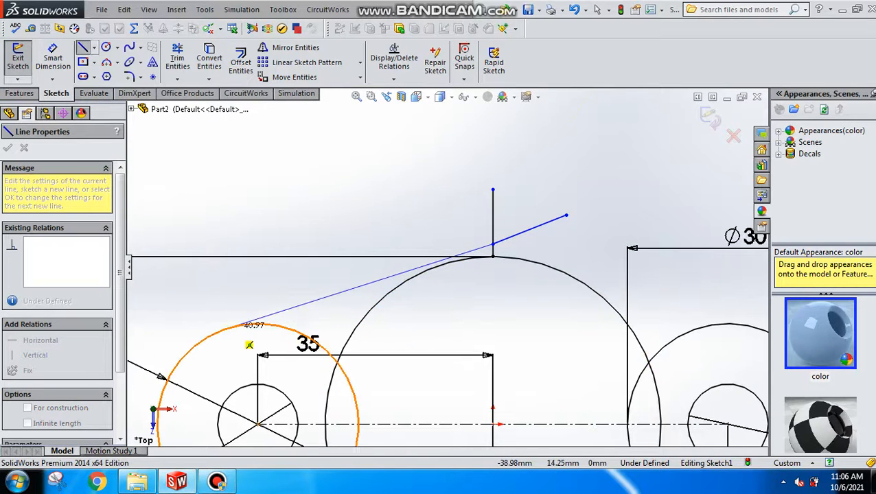
pyautogui.scroll(3, 249, 347)
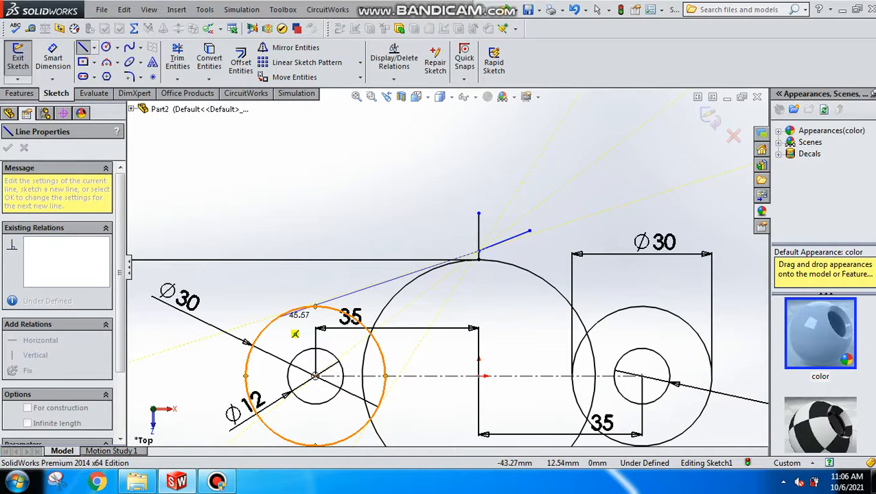
pyautogui.scroll(-4, 295, 334)
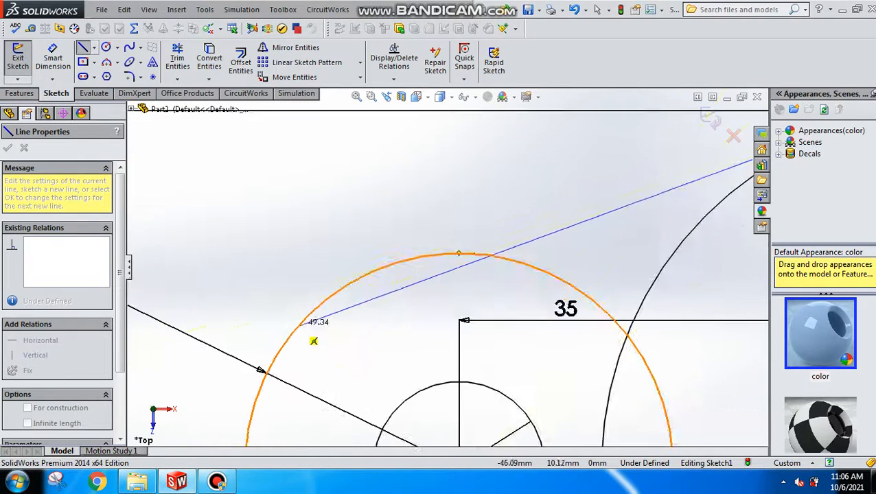
pyautogui.click(394, 287)
pyautogui.press('Escape')
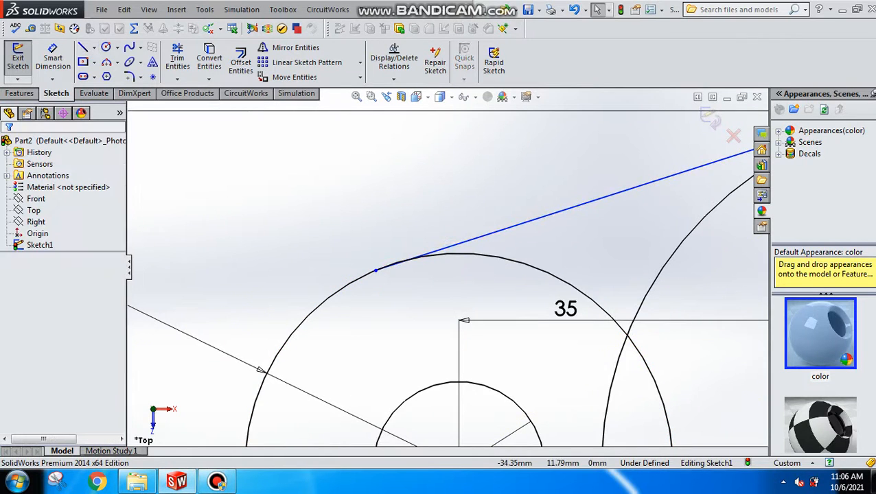
# - Move the shared endpoint of the two slanted lines straight down to just below the top of the 50 mm circle
pyautogui.scroll(5, 394, 287)
pyautogui.scroll(-3, 689, 224)
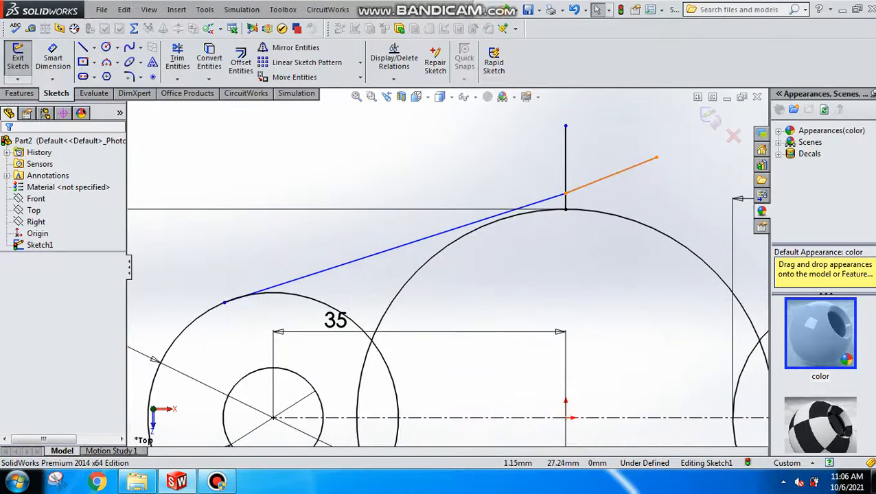
pyautogui.moveTo(566, 193); pyautogui.dragTo(592, 227)
# - Examine the coordinates and existing relations of the point at the top of the 50 mm circle
pyautogui.scroll(-2, 570, 199)
pyautogui.click(569, 205)
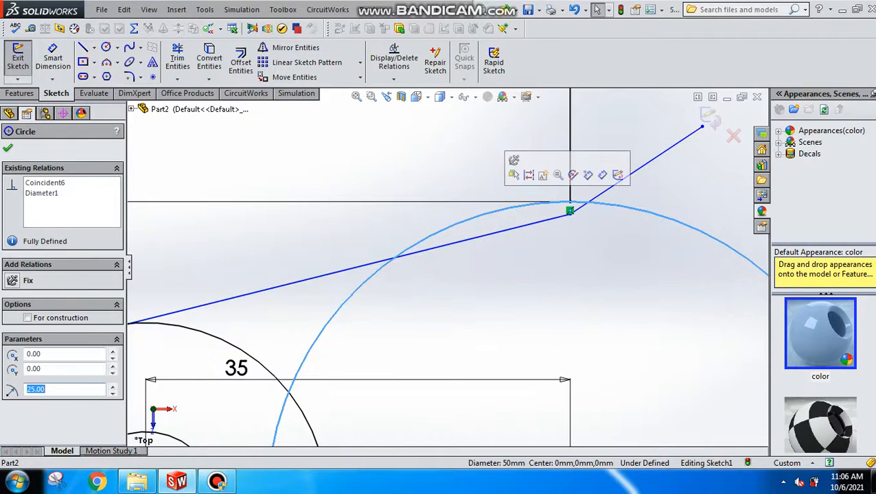
pyautogui.press('Escape')
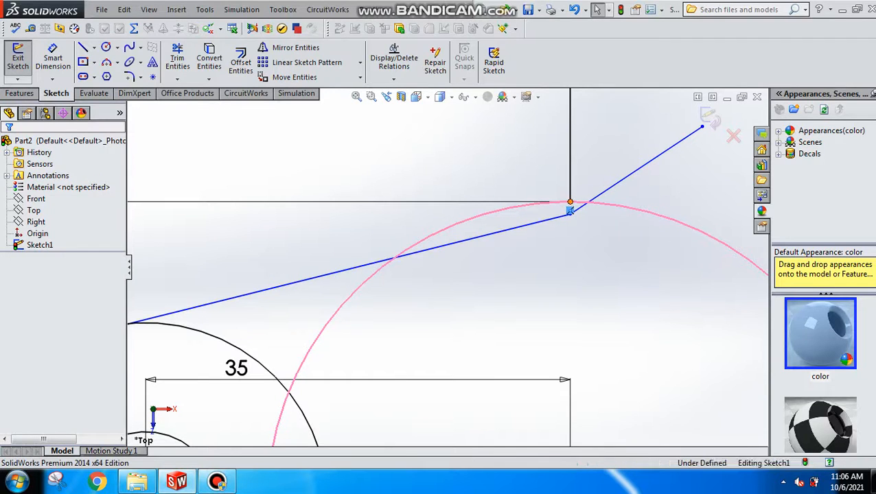
pyautogui.click(570, 208)
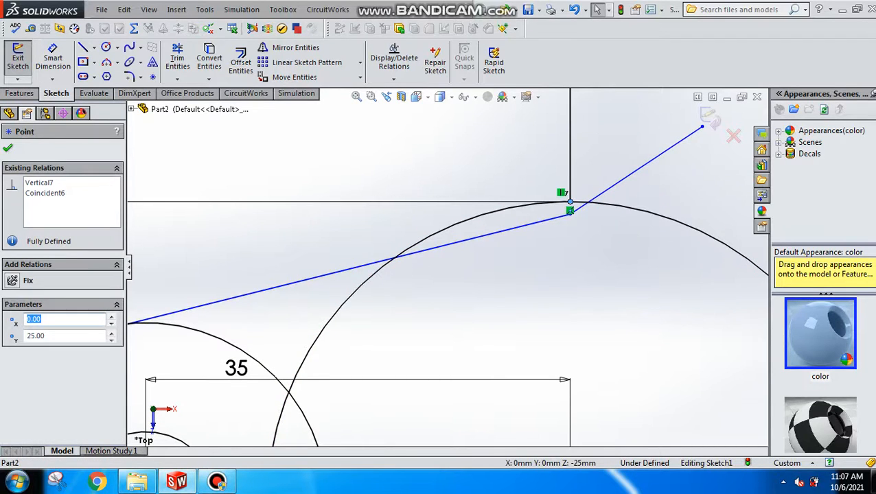
pyautogui.click(56, 336)
pyautogui.click(27, 335)
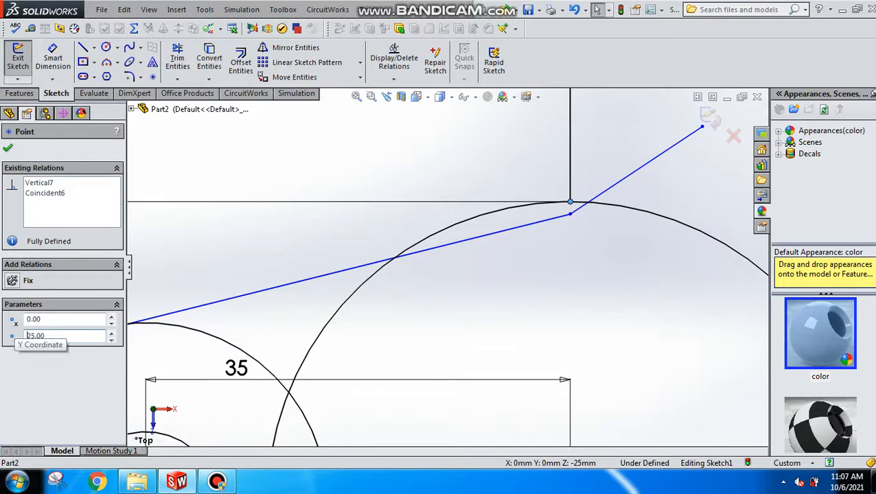
pyautogui.doubleClick(48, 336)
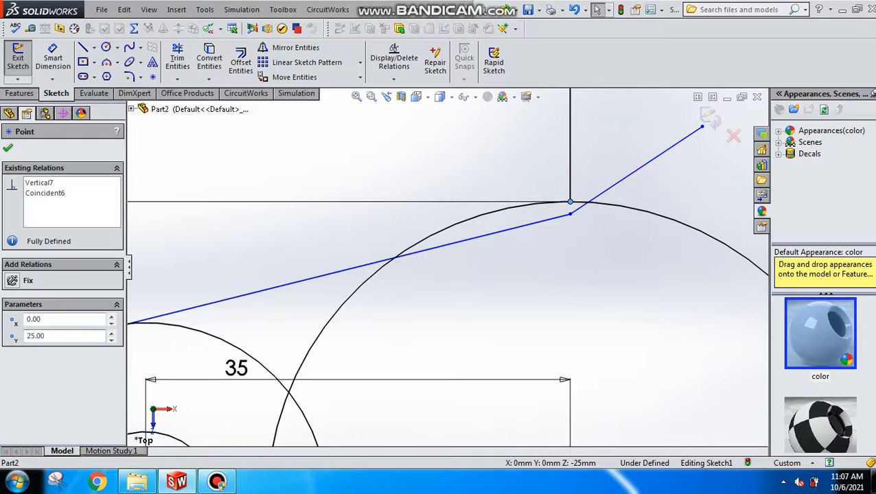
pyautogui.write('3.00')
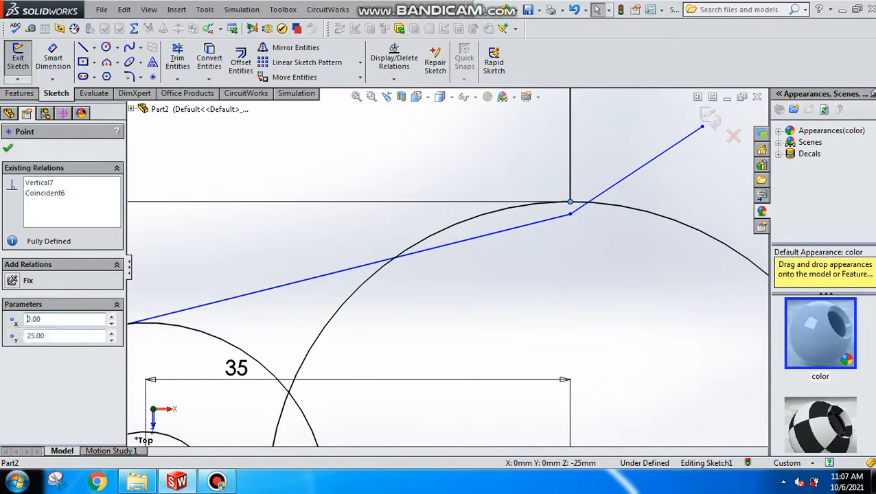
pyautogui.click(45, 192)
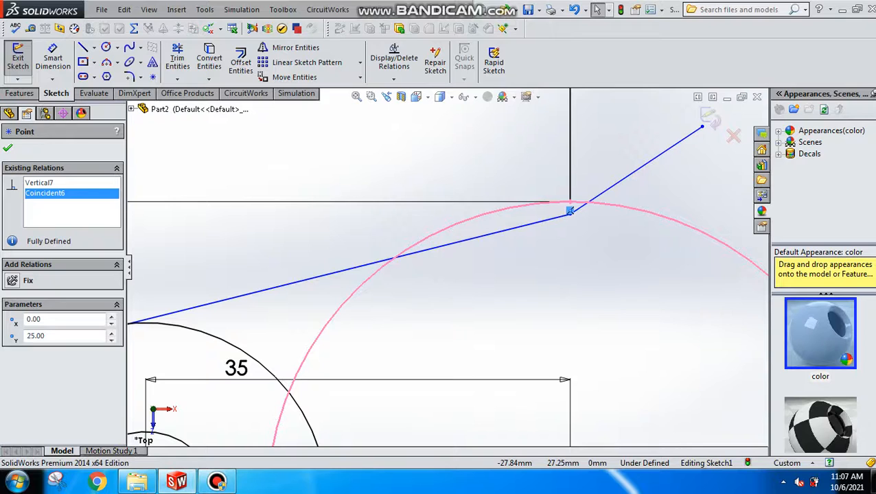
pyautogui.press('Escape')
pyautogui.scroll(5, 484, 287)
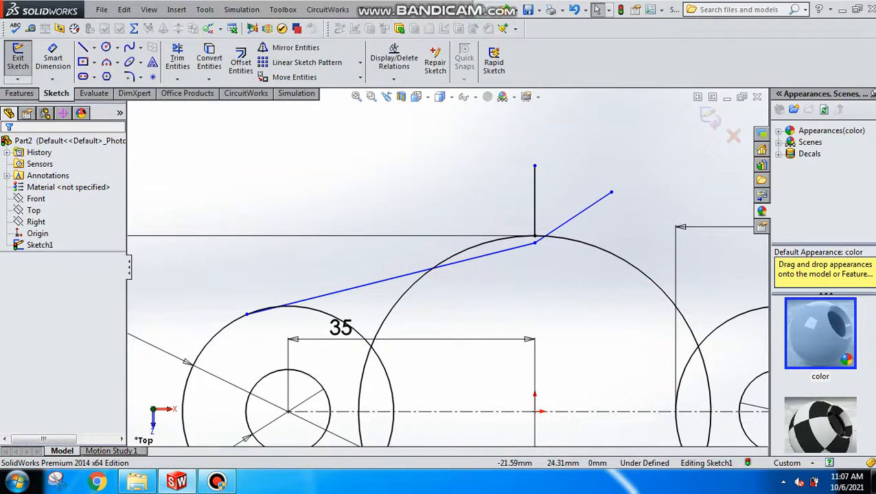
# - Delete both slanted lines that meet just below the top of the 50 mm circle
pyautogui.click(525, 244)
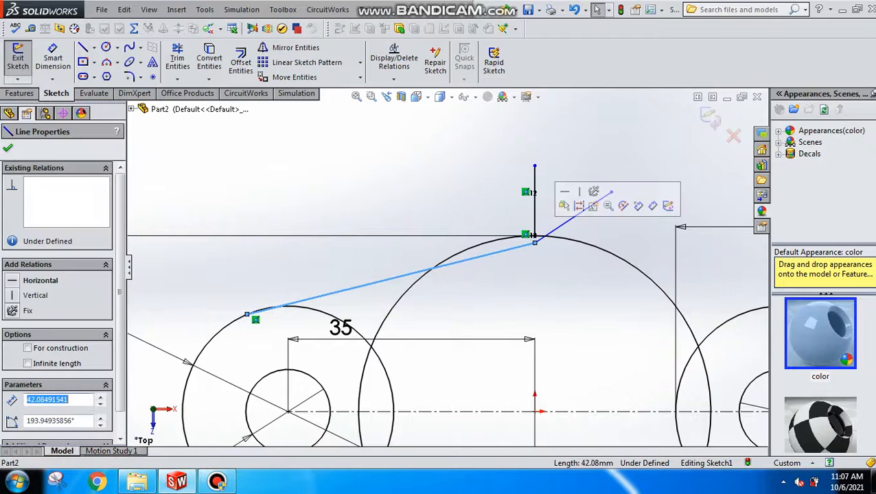
pyautogui.press('Delete')
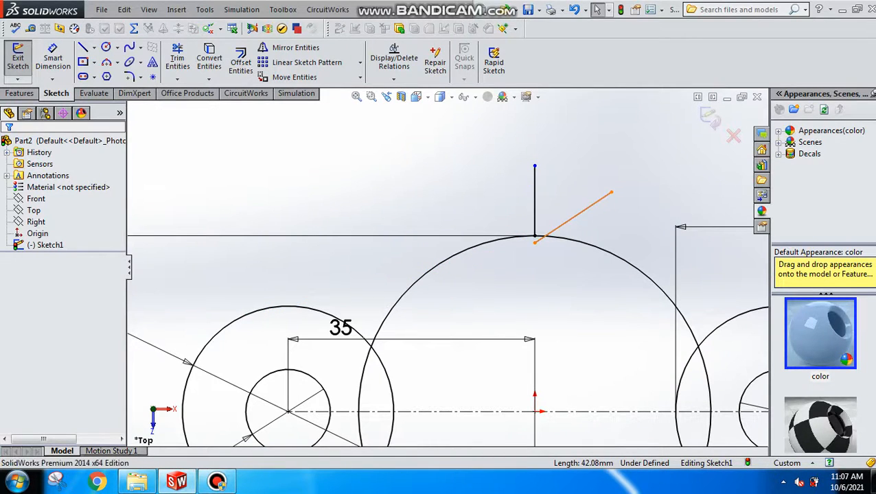
pyautogui.click(583, 210)
pyautogui.press('Delete')
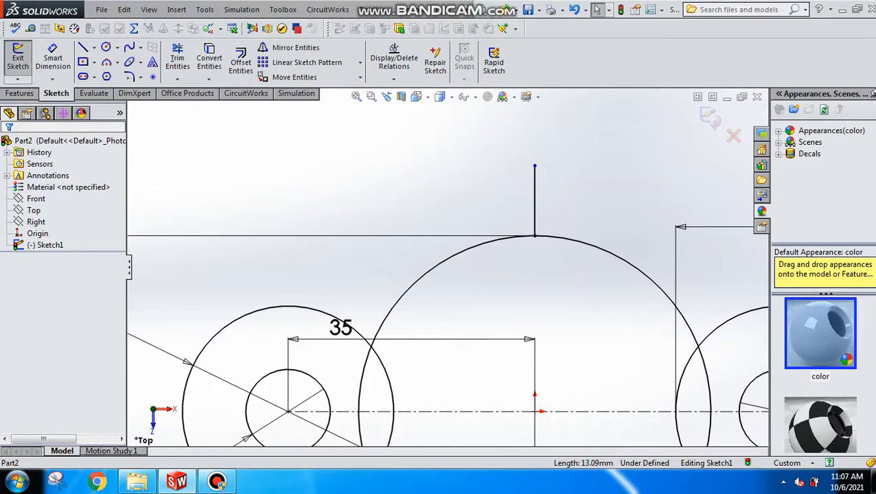
pyautogui.scroll(4, 562, 257)
pyautogui.scroll(-1, 547, 382)
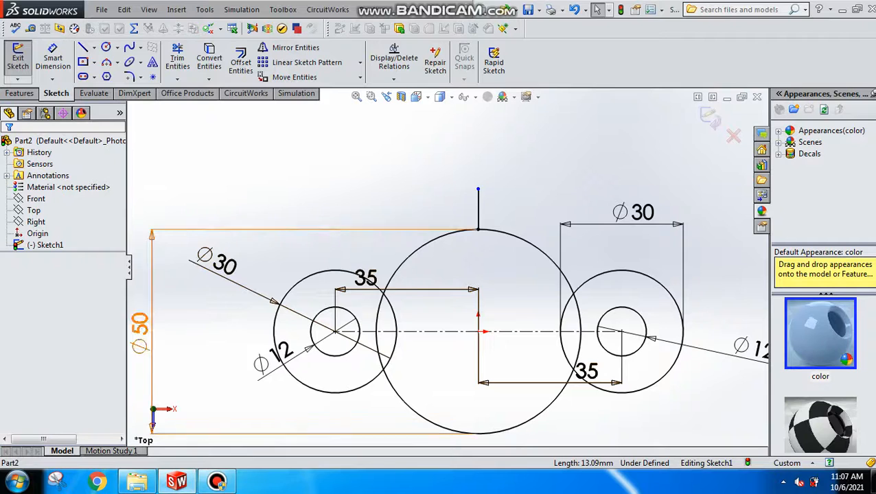
# - Draw a line about 42 mm long from the top of the 50 mm circle to the upper left of the left 30 mm circle
pyautogui.click(82, 47)
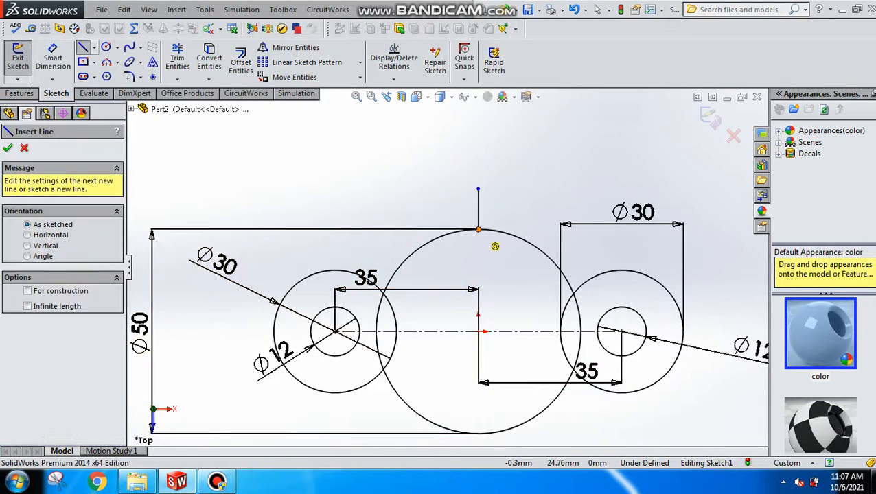
pyautogui.click(478, 230)
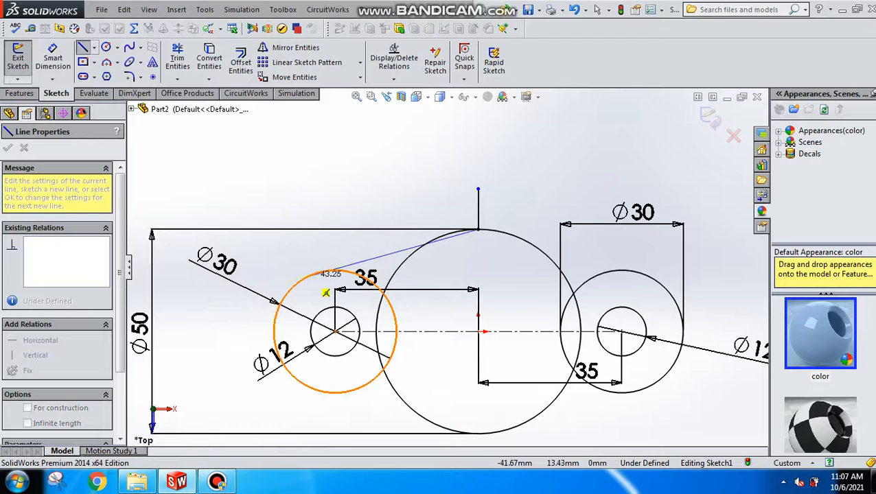
pyautogui.scroll(-3, 328, 287)
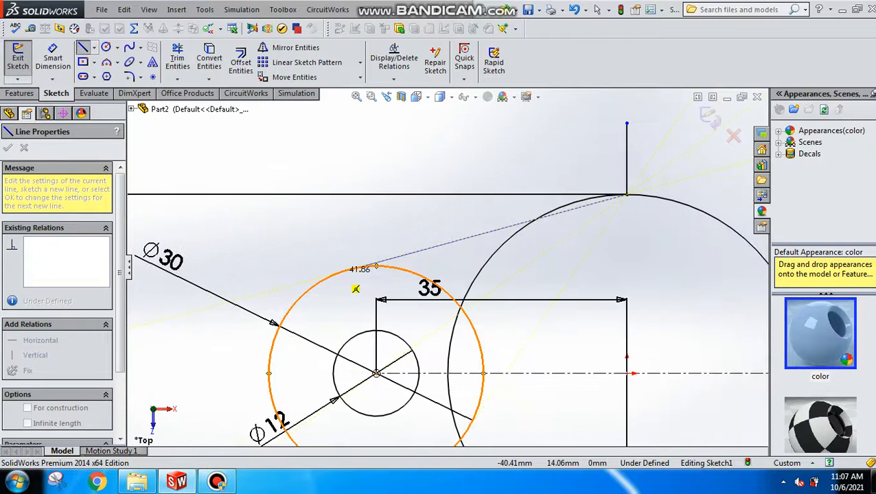
pyautogui.scroll(-3, 357, 288)
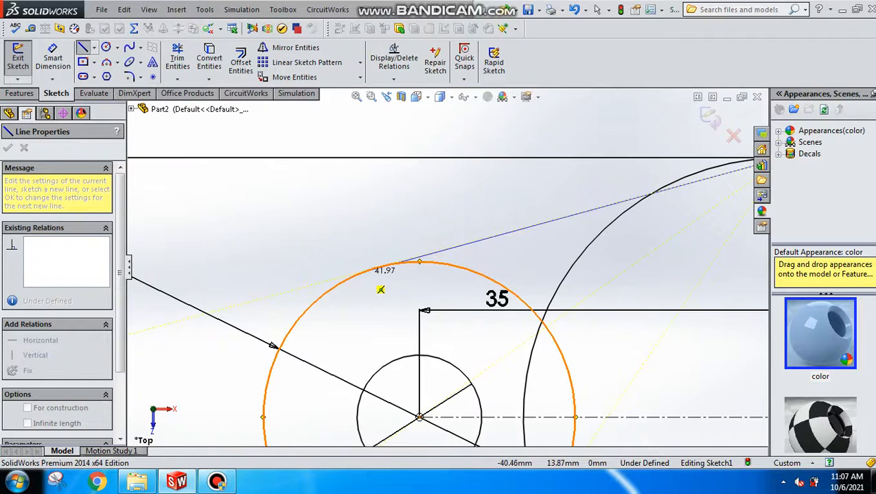
pyautogui.doubleClick(364, 275)
pyautogui.scroll(-3, 364, 274)
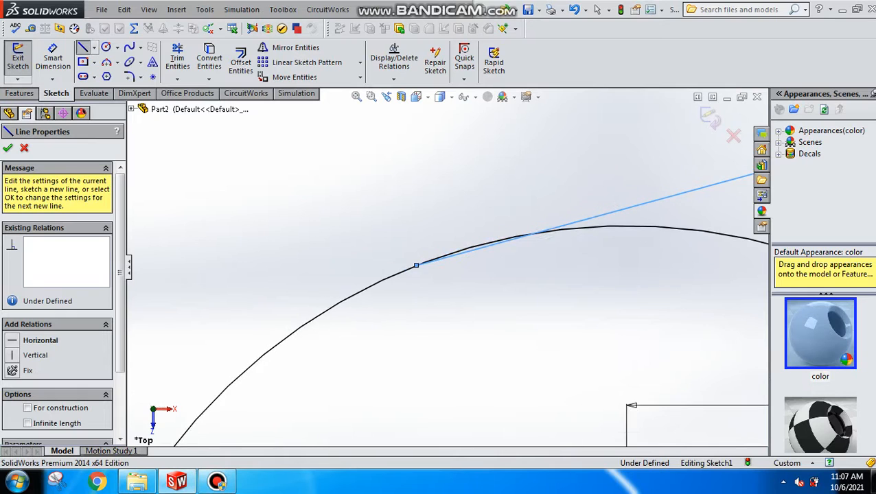
pyautogui.click(427, 267)
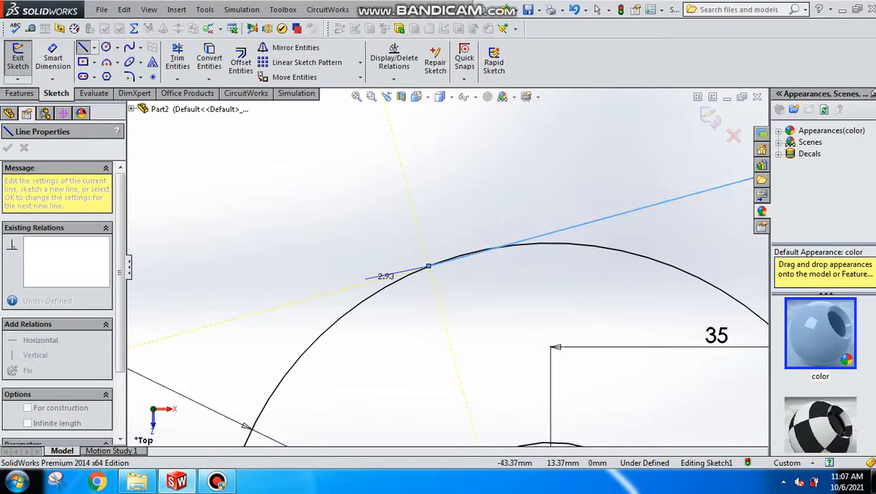
pyautogui.scroll(1, 439, 264)
pyautogui.press('Escape')
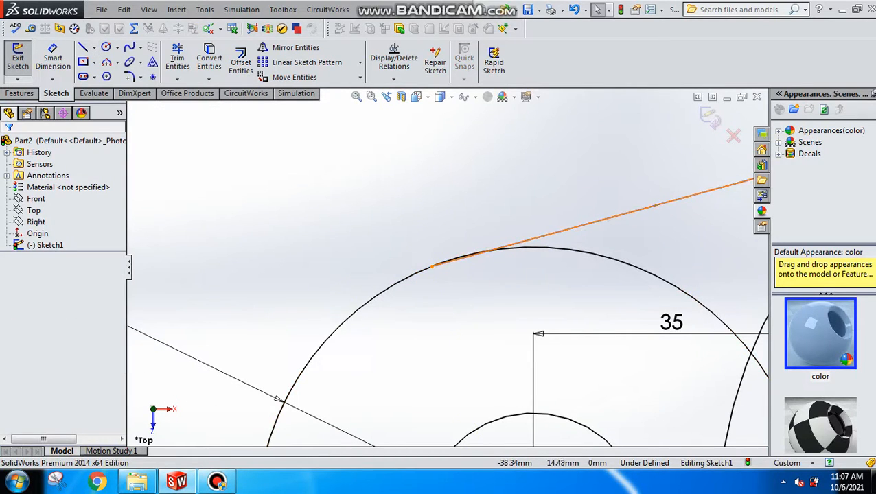
# - Add a Fix relation to the left 30 mm circle and delete its conflicting diameter dimension
pyautogui.click(432, 266)
pyautogui.click(431, 263)
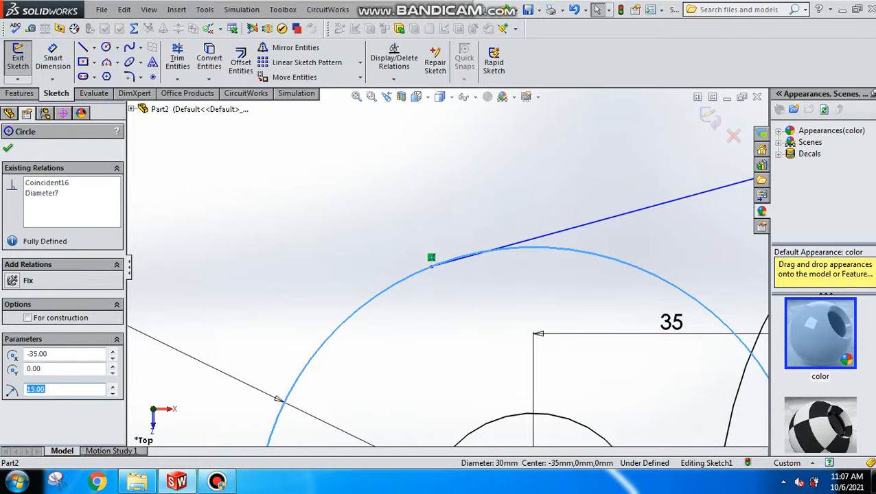
pyautogui.click(11, 280)
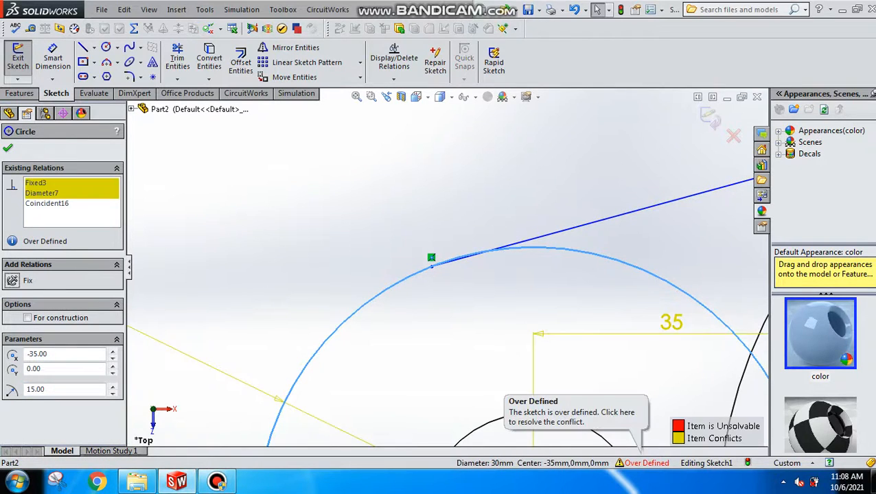
pyautogui.rightClick(48, 193)
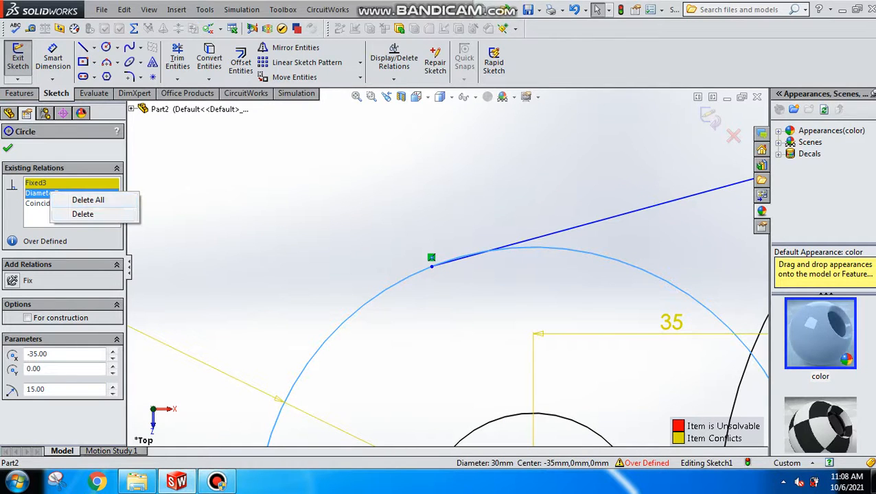
pyautogui.click(82, 213)
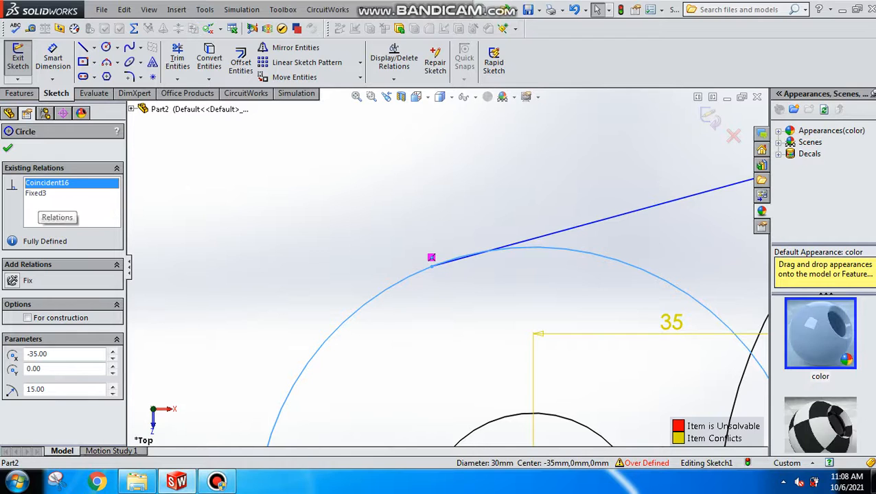
# - Delete the Fixed relation from the left outer circle and deselect the circle
pyautogui.click(13, 280)
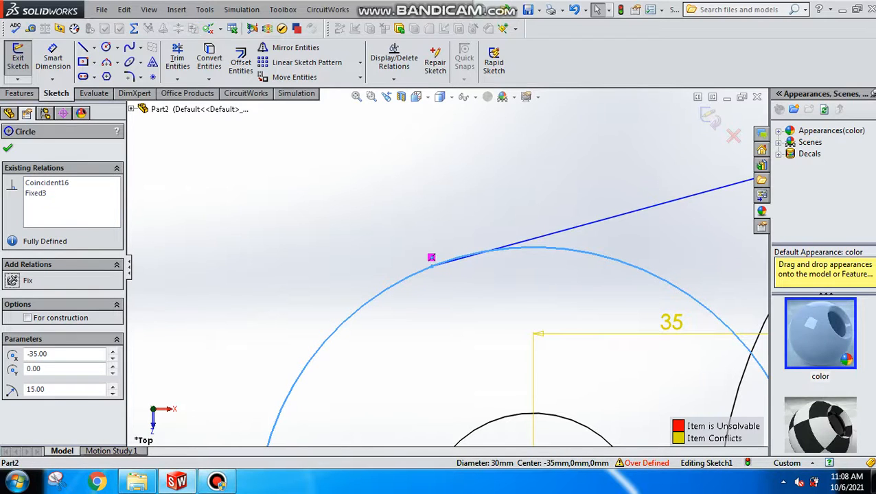
pyautogui.click(34, 193)
pyautogui.rightClick(38, 193)
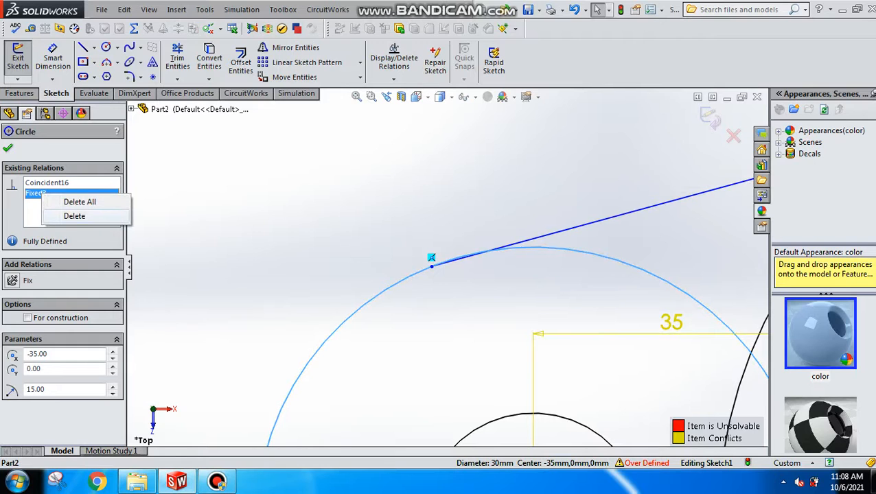
pyautogui.click(74, 215)
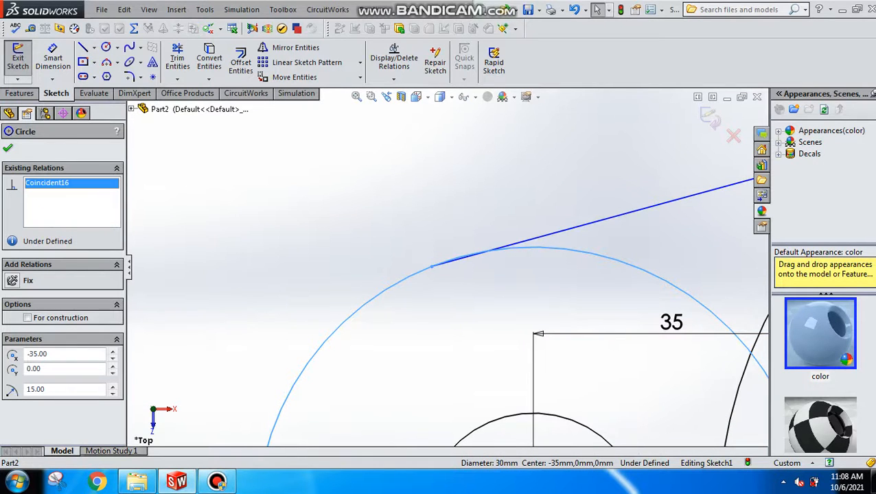
pyautogui.click(7, 148)
pyautogui.scroll(3, 446, 266)
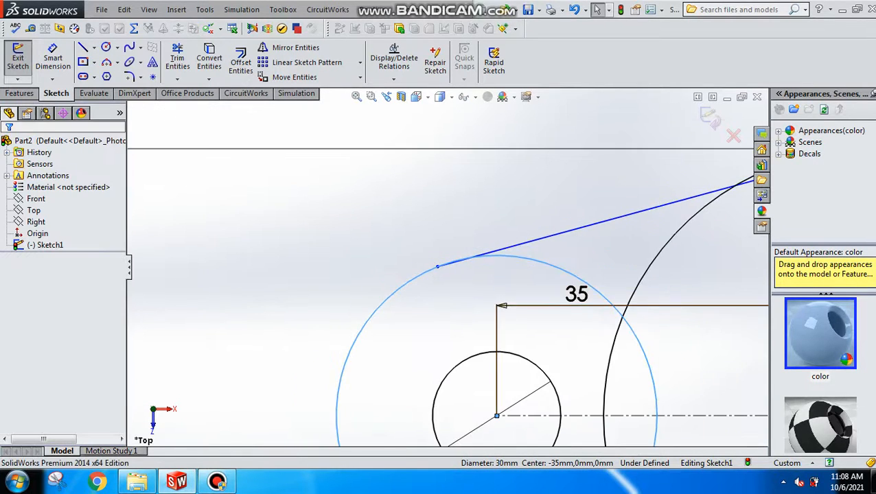
pyautogui.scroll(-6, 495, 273)
pyautogui.press('Escape')
pyautogui.scroll(8, 447, 266)
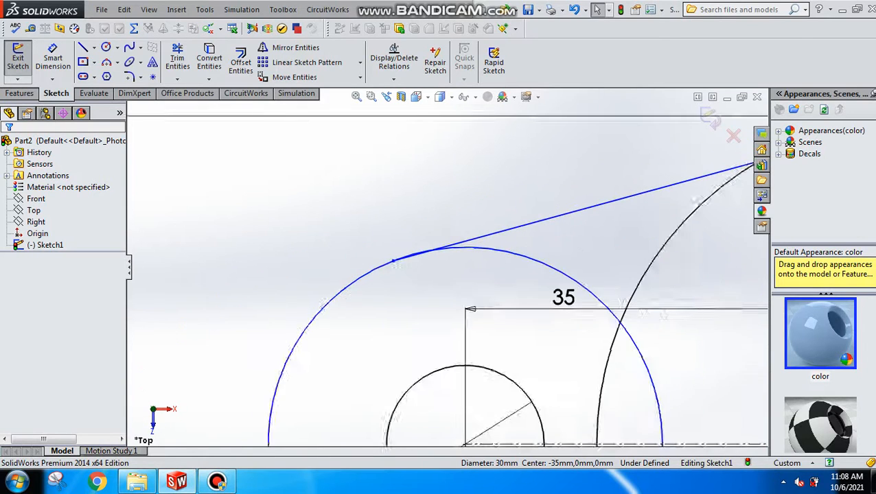
pyautogui.scroll(-2, 520, 280)
pyautogui.click(501, 219)
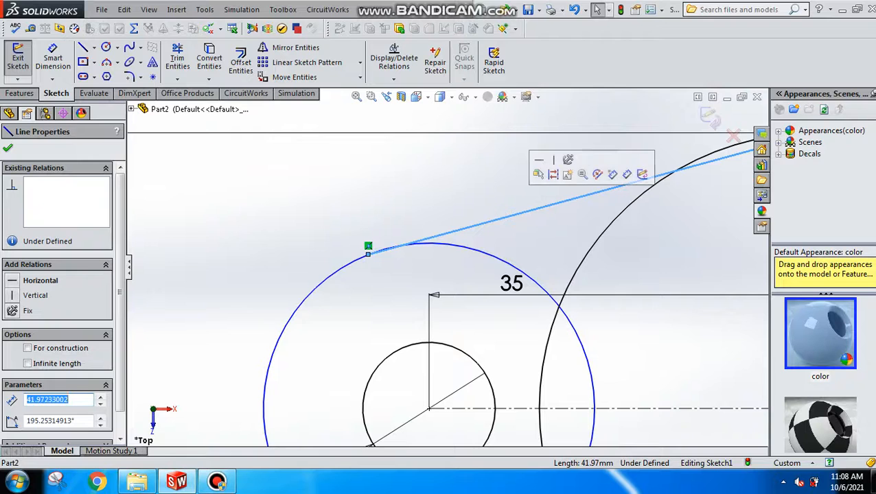
pyautogui.click(597, 174)
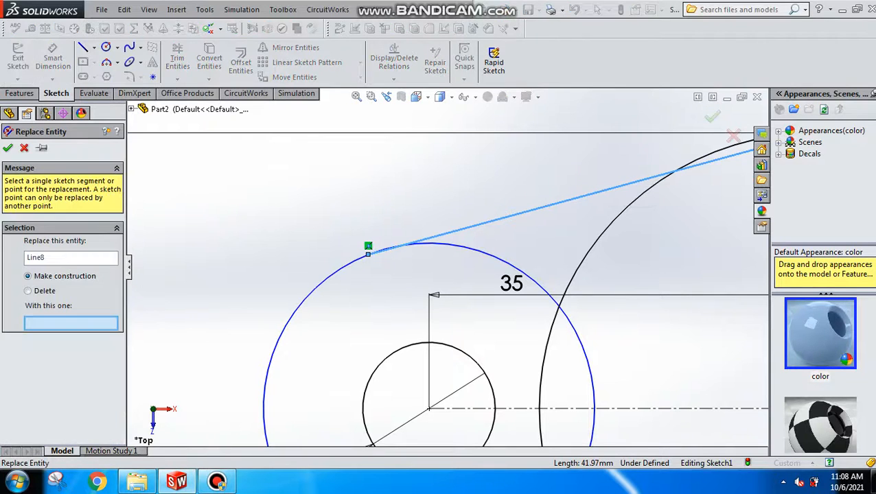
pyautogui.press('Escape')
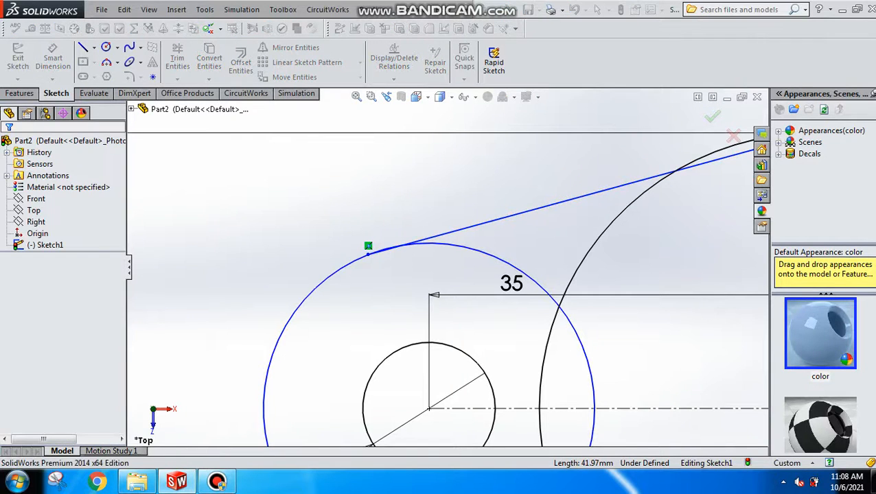
# - Try to fix the slanted line in place and undo the latest relation changes
pyautogui.click(669, 173)
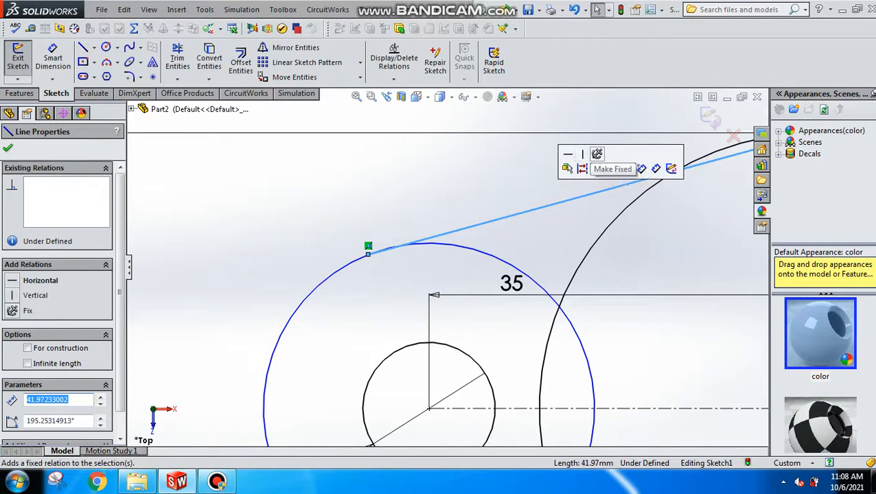
pyautogui.click(582, 169)
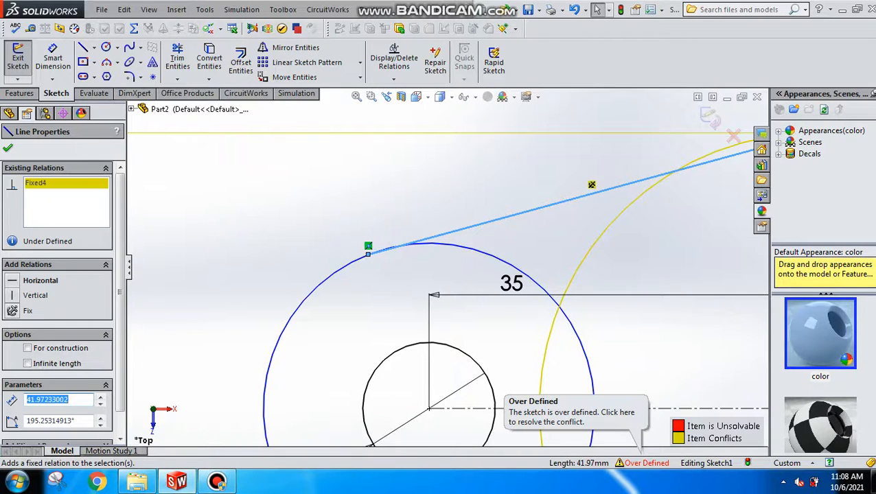
pyautogui.press('Escape')
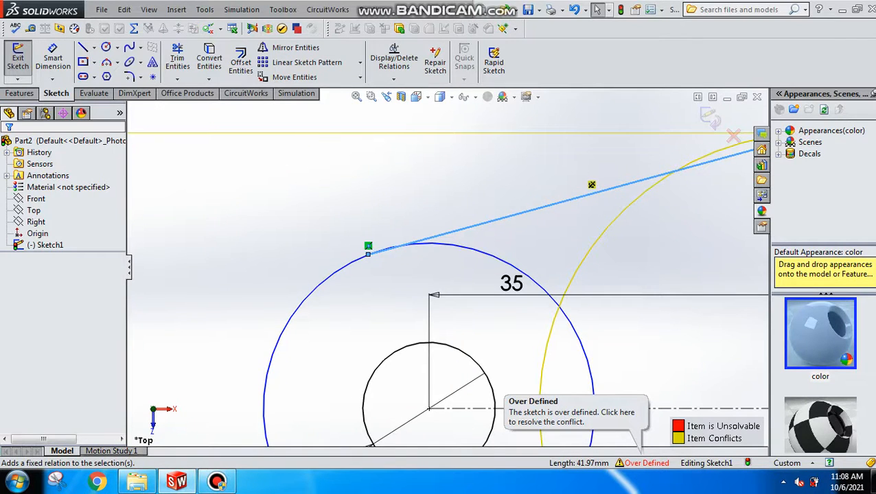
pyautogui.hotkey('ctrl', 'z')
# - Delete the 35 mm dimension between the left circle's centre and the origin, and delete the slanted line
pyautogui.click(312, 292)
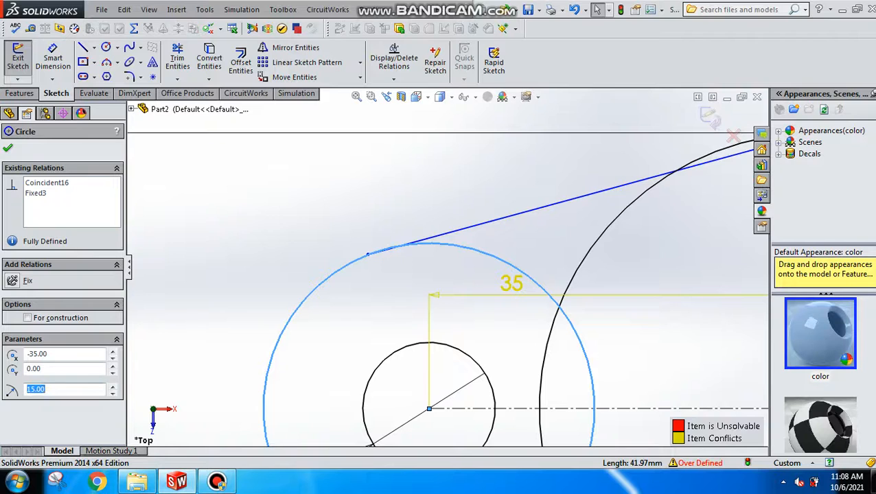
pyautogui.scroll(-3, 443, 285)
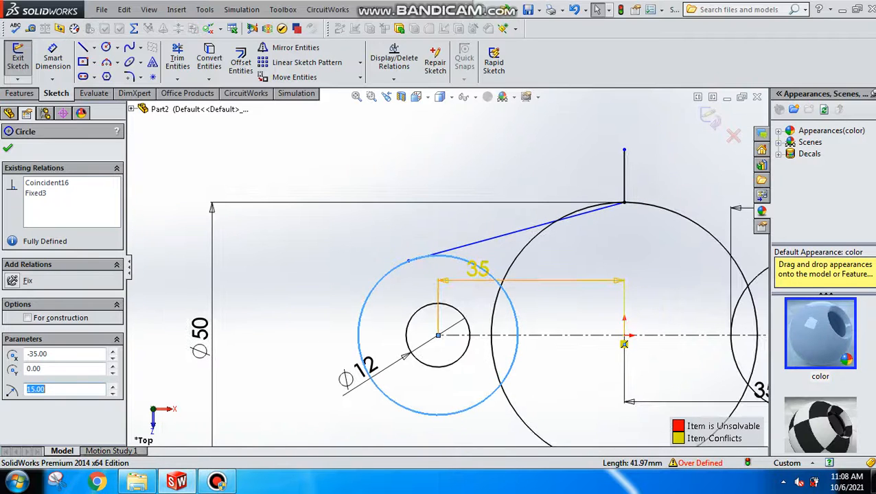
pyautogui.press('Escape')
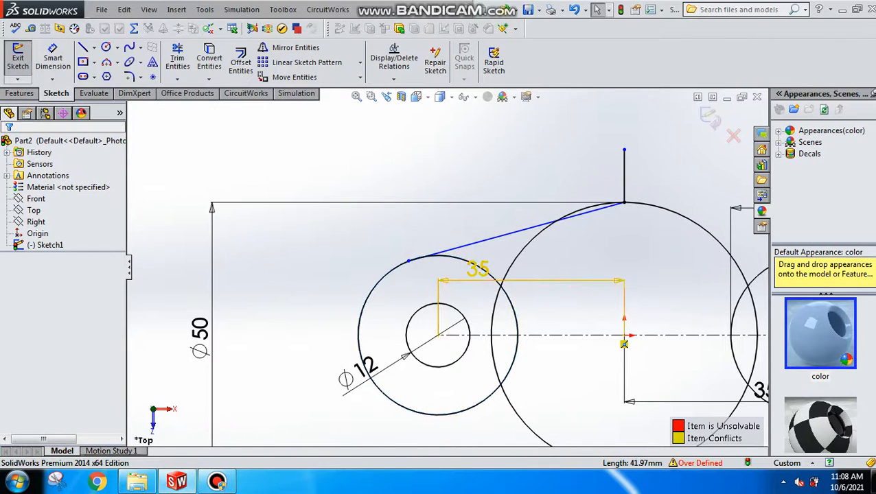
pyautogui.press('Delete')
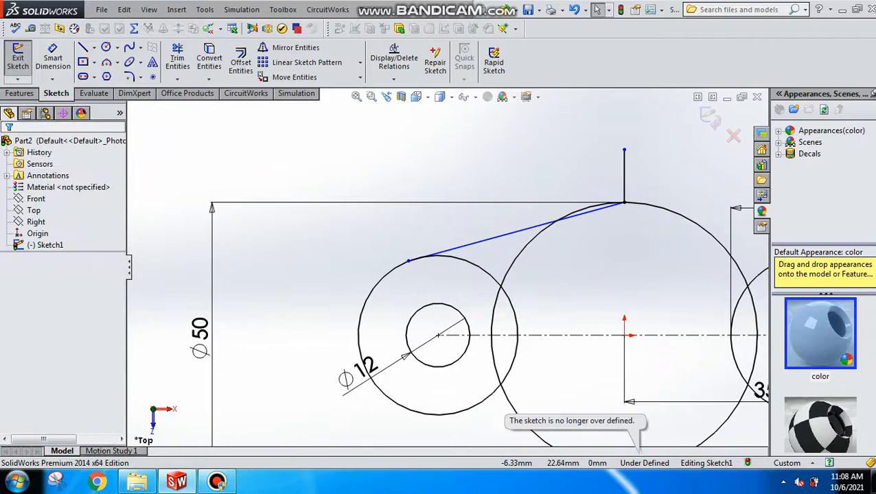
pyautogui.press('Delete')
# - Draw a slanted line about 33.5 mm long, tangent to the left 30 mm circle and the upper side of the 50 mm circle
pyautogui.scroll(3, 446, 267)
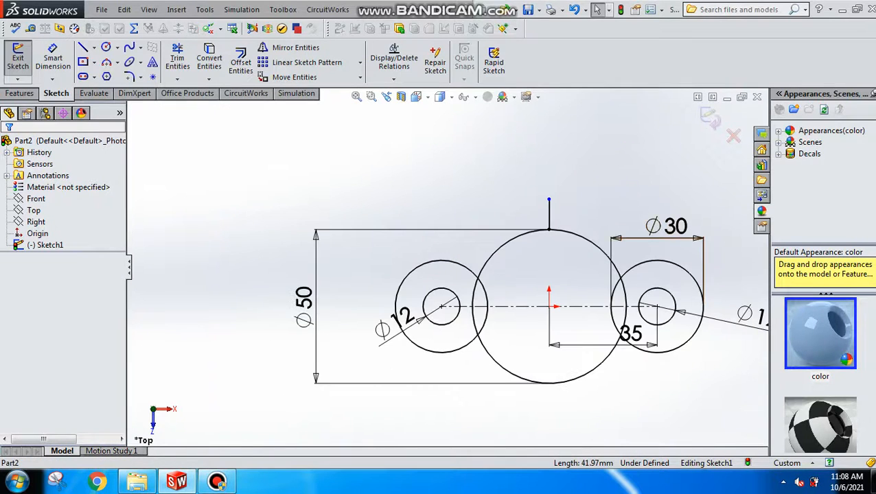
pyautogui.scroll(-2, 644, 273)
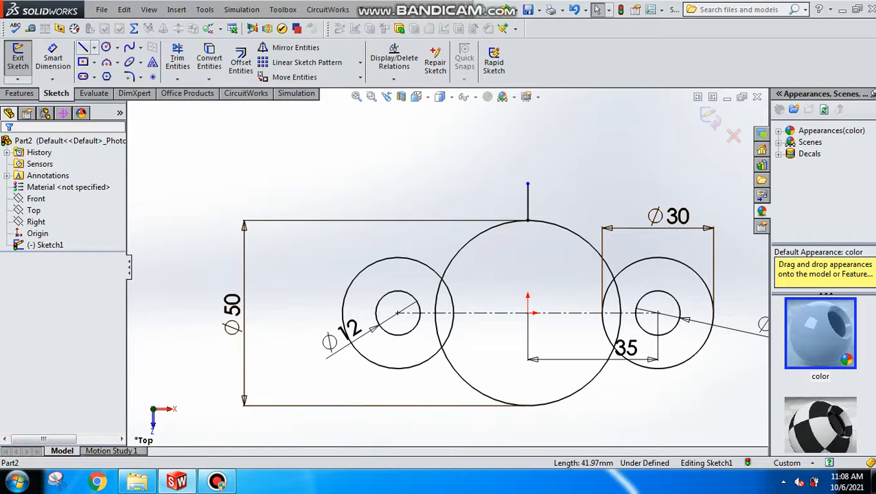
pyautogui.click(83, 46)
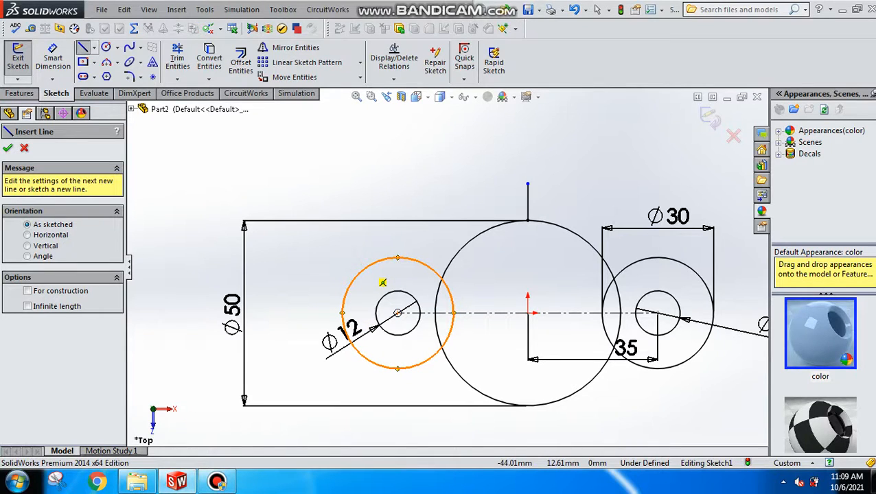
pyautogui.click(27, 256)
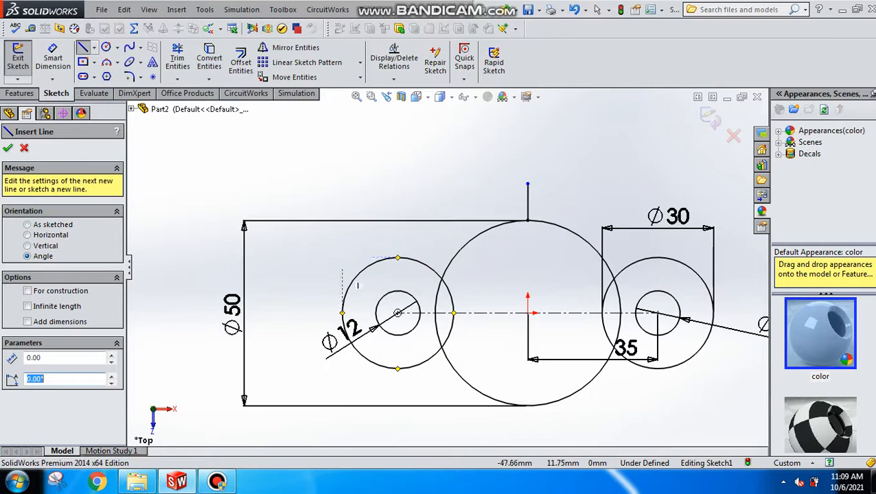
pyautogui.click(397, 257)
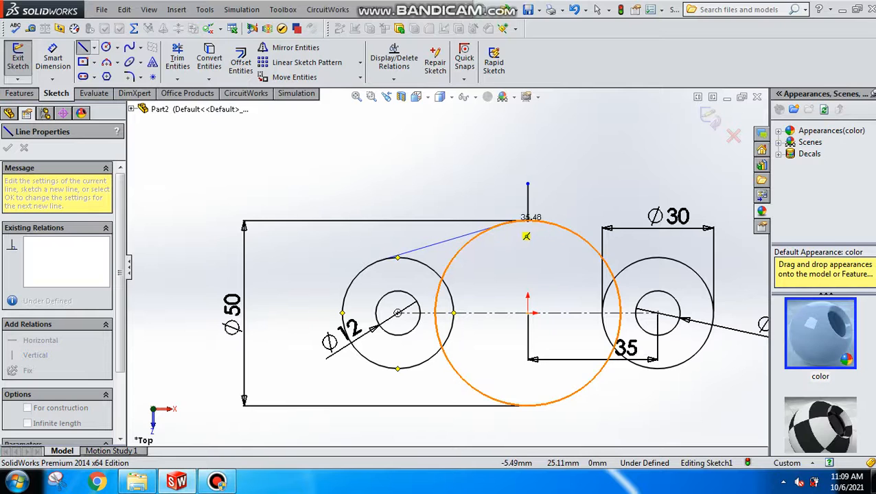
pyautogui.scroll(-4, 526, 236)
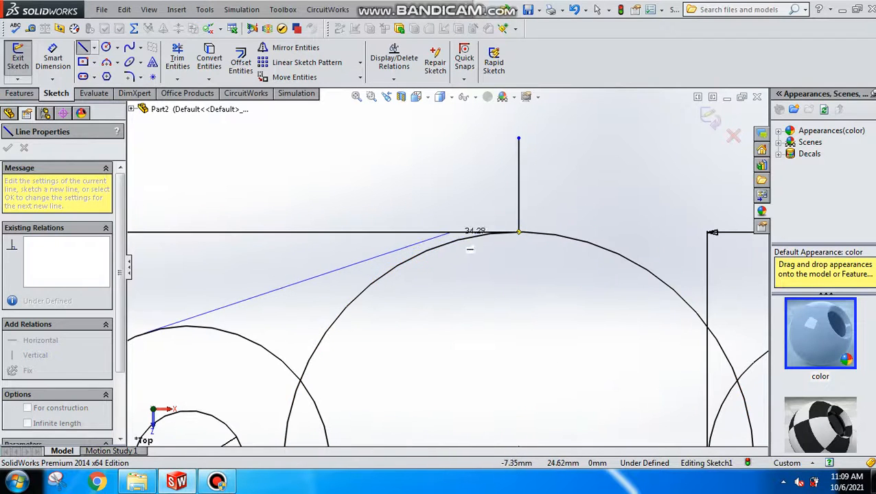
pyautogui.click(474, 259)
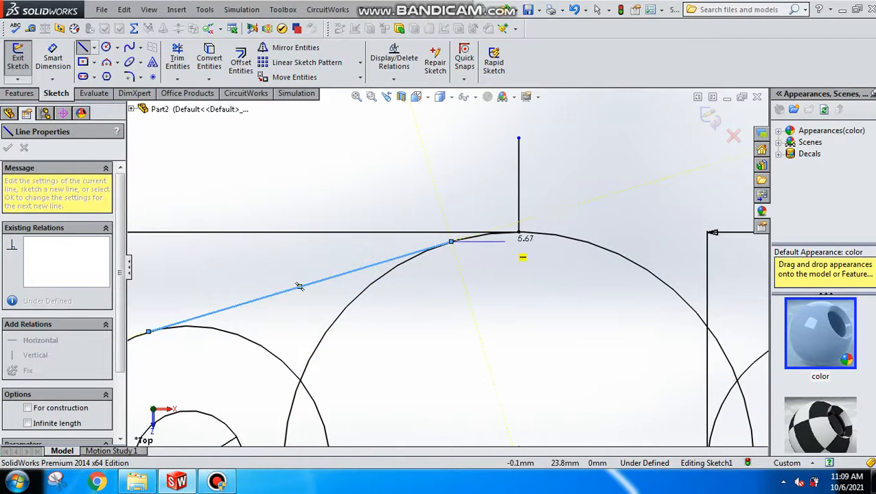
pyautogui.scroll(4, 446, 266)
pyautogui.press('Escape')
pyautogui.press('Escape')
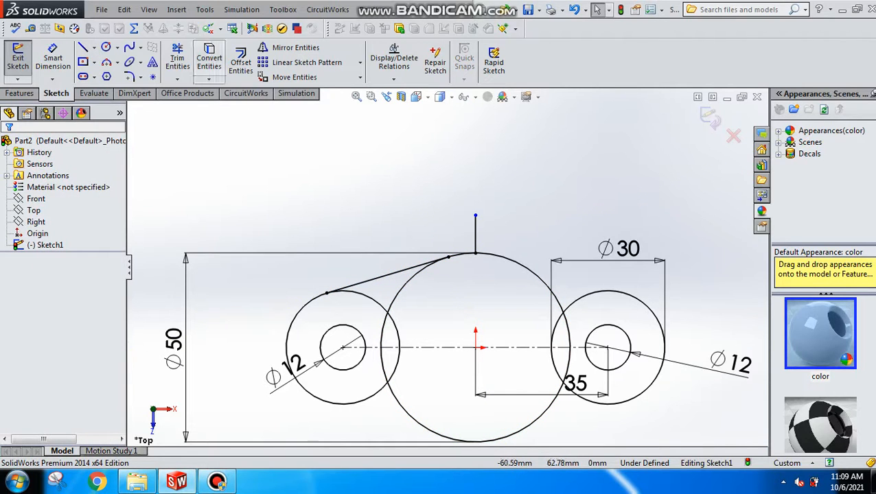
# - Mirror the upper-left tangent line about the short vertical line above the 50 mm circle
pyautogui.click(292, 47)
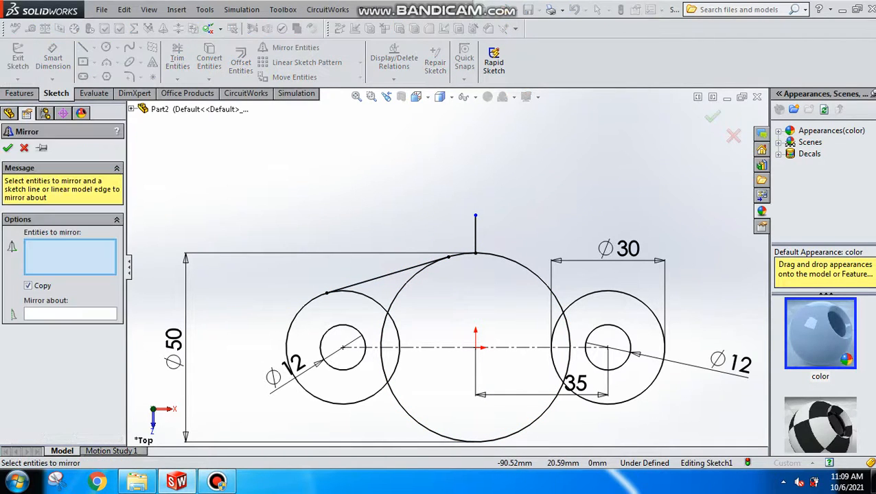
pyautogui.click(387, 276)
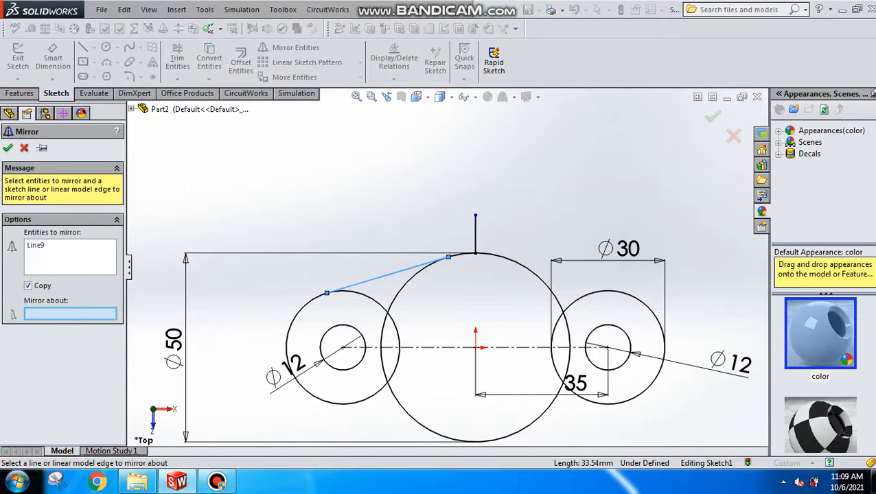
pyautogui.click(475, 234)
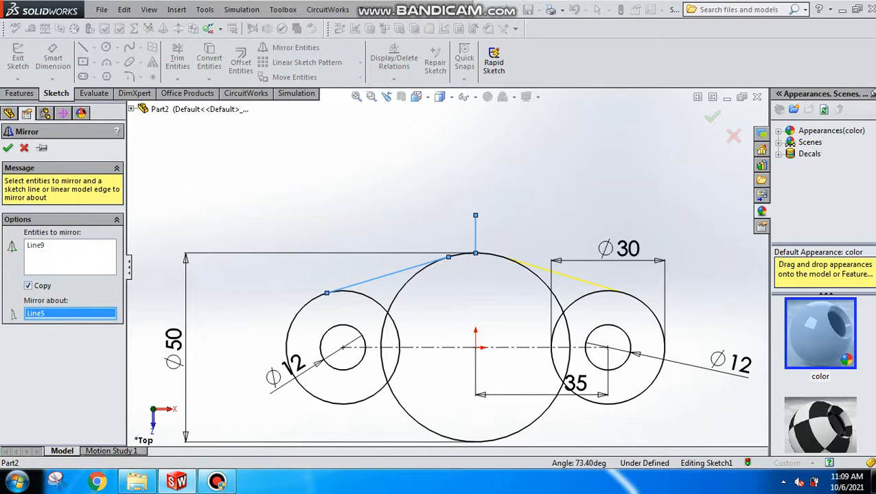
pyautogui.click(7, 148)
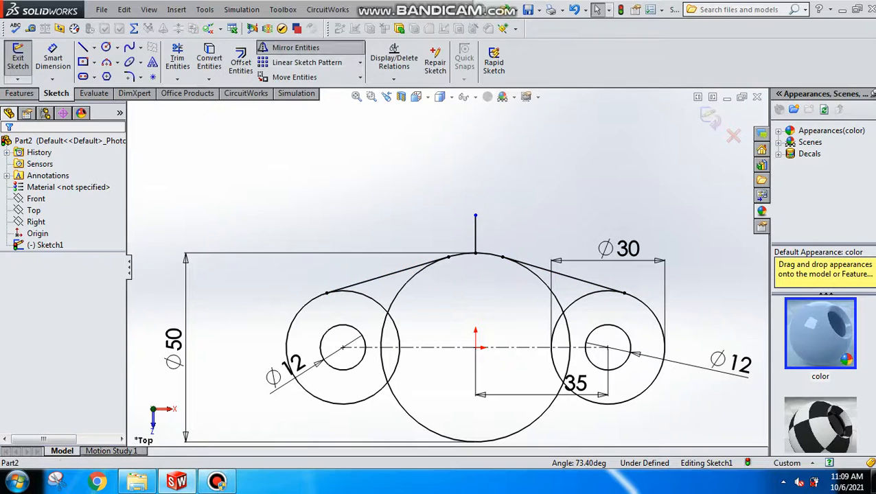
# - Mirror both upper tangent lines about the horizontal centreline through the circle centres
pyautogui.click(292, 48)
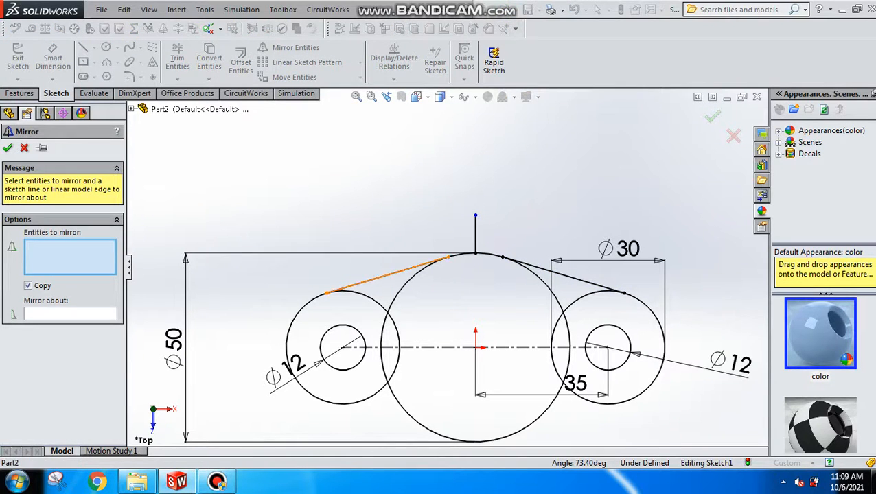
pyautogui.click(387, 274)
pyautogui.click(563, 274)
pyautogui.click(70, 314)
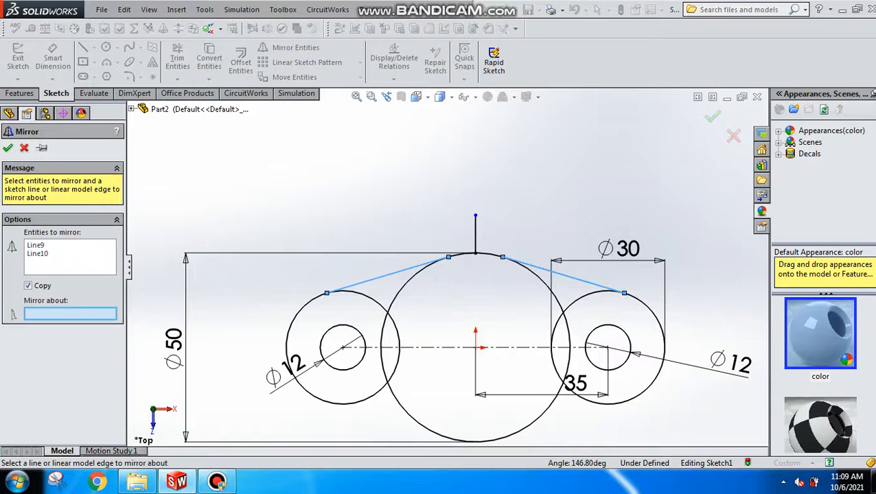
pyautogui.click(408, 348)
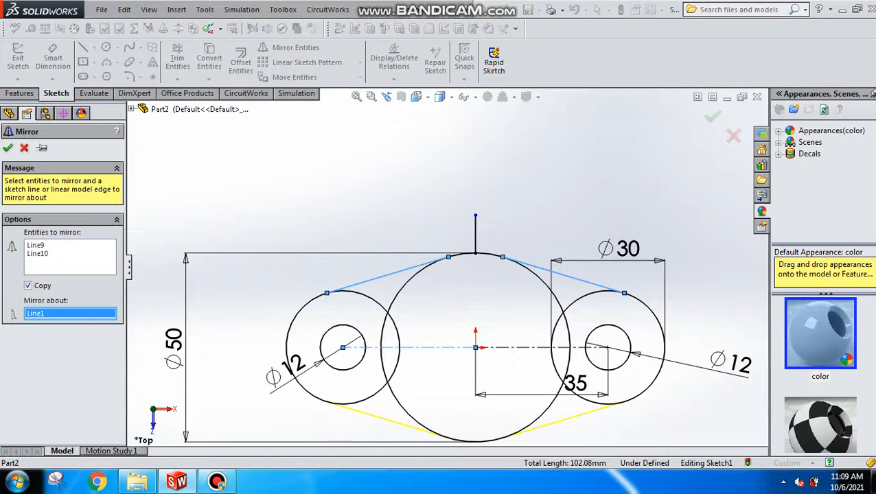
pyautogui.click(7, 148)
# - Trim away the inner arcs where the 50 mm circle and the left 30 mm circle overlap, using Trim to closest
pyautogui.scroll(3, 455, 225)
pyautogui.scroll(-2, 475, 222)
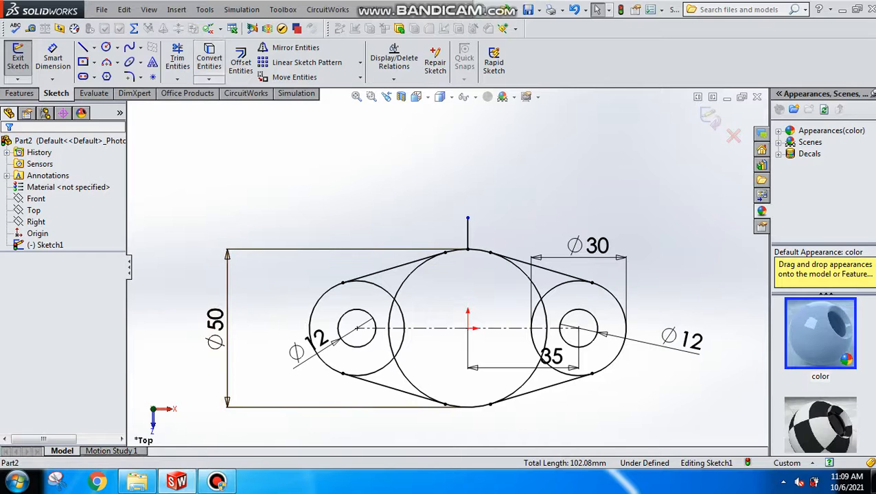
pyautogui.click(177, 60)
pyautogui.click(415, 269)
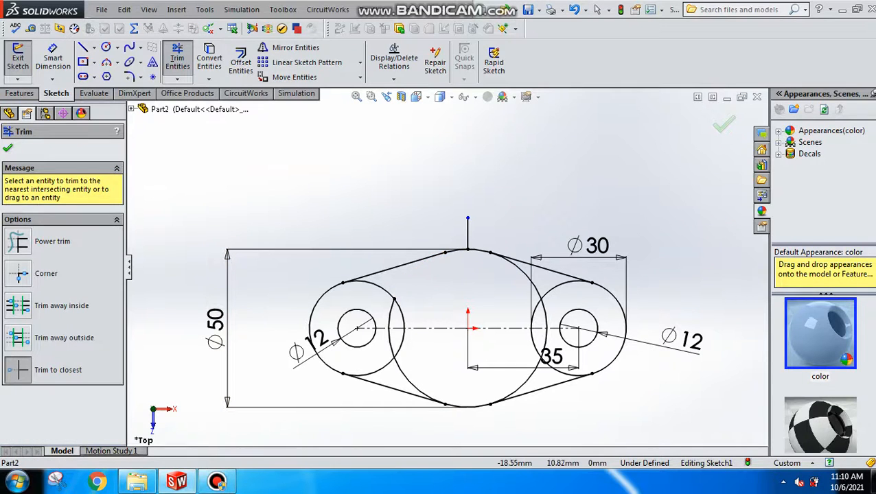
pyautogui.click(402, 315)
pyautogui.click(388, 342)
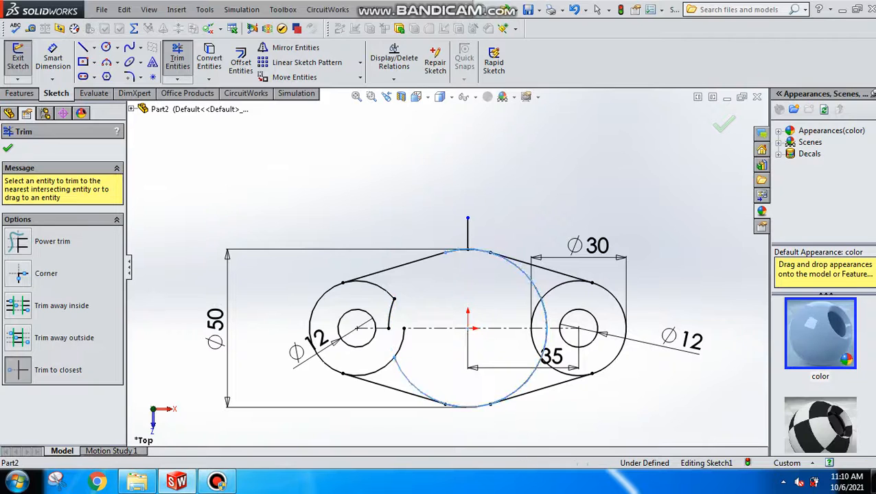
pyautogui.click(409, 375)
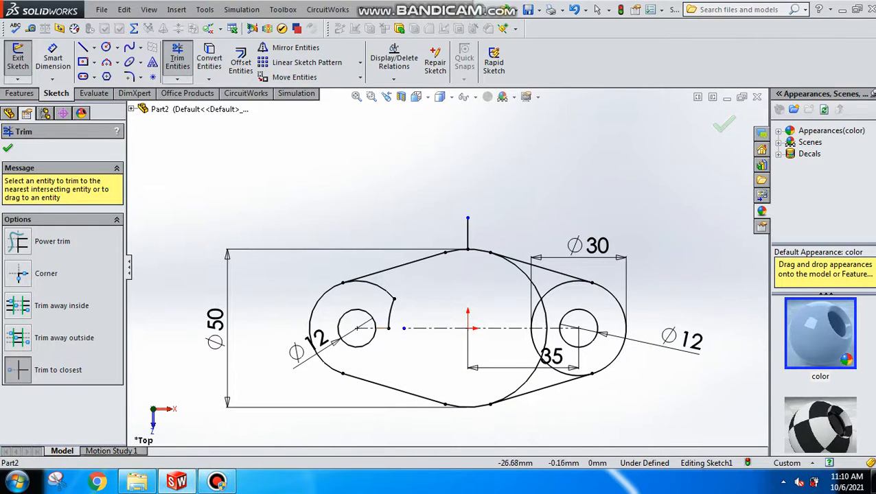
pyautogui.click(390, 309)
pyautogui.click(386, 291)
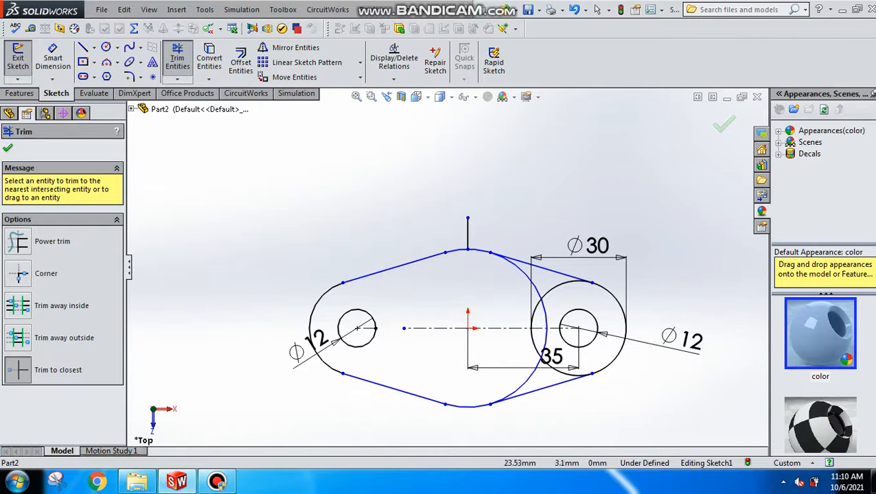
# - Trim the inner arcs of the 50 mm and right 30 mm circles, plus the leftover centreline piece between them
pyautogui.click(549, 291)
pyautogui.click(537, 289)
pyautogui.click(542, 312)
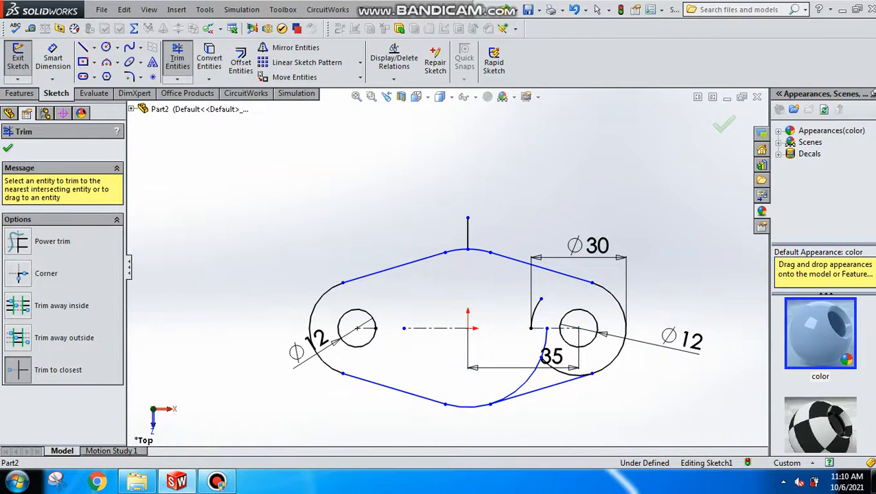
pyautogui.click(535, 323)
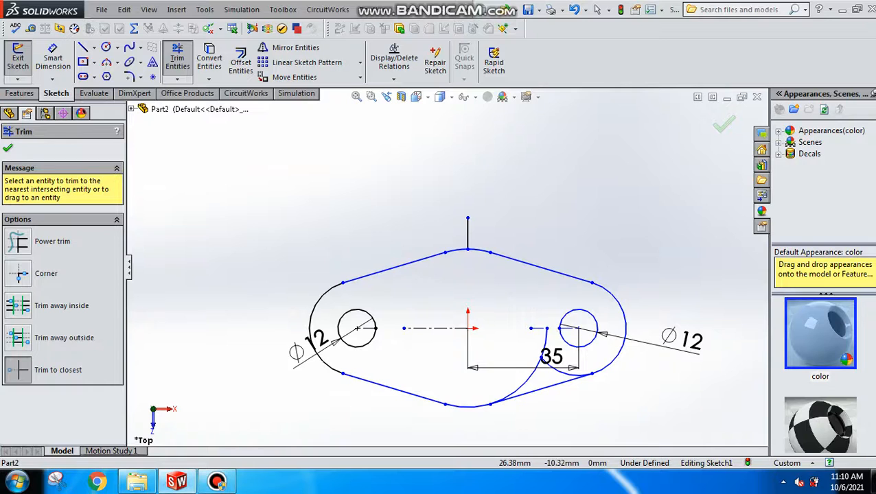
pyautogui.click(559, 368)
pyautogui.click(543, 355)
pyautogui.click(538, 328)
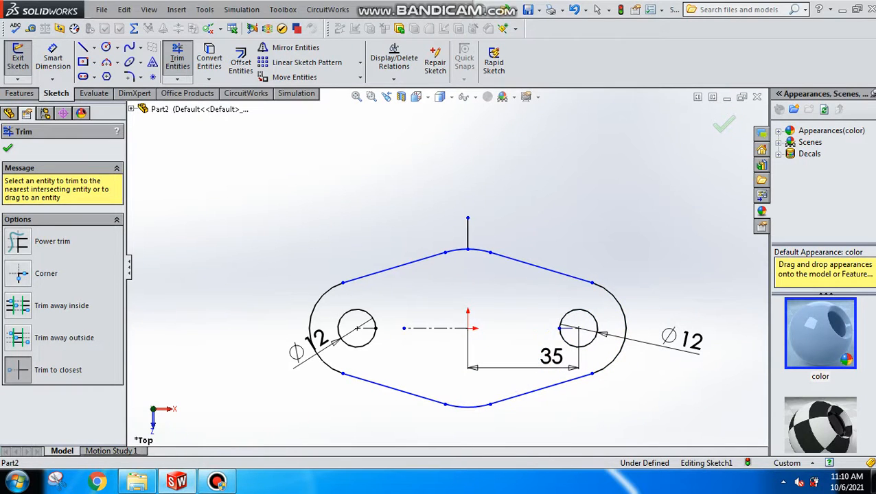
pyautogui.click(7, 147)
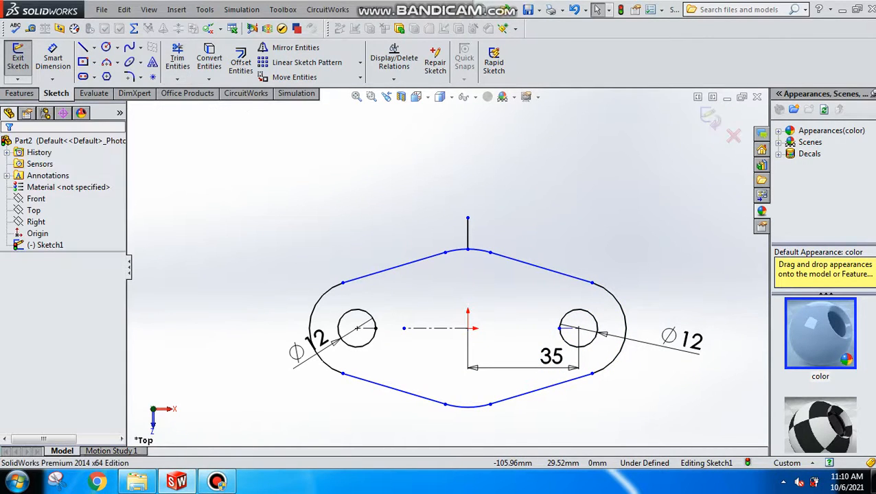
# - Extrude the plate region around the two 12 mm holes by 10 mm with the Mid Plane end condition
pyautogui.click(19, 93)
pyautogui.moveTo(446, 305); pyautogui.dragTo(459, 296, button='middle')
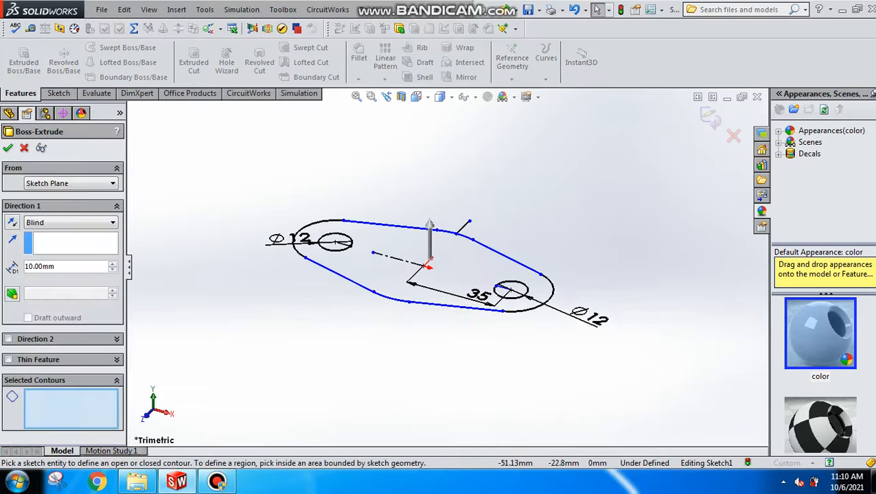
pyautogui.click(426, 265)
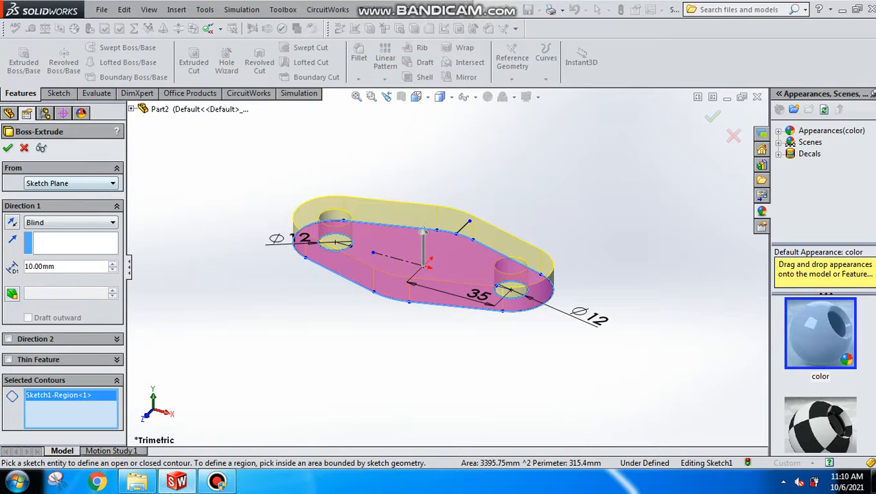
pyautogui.click(69, 222)
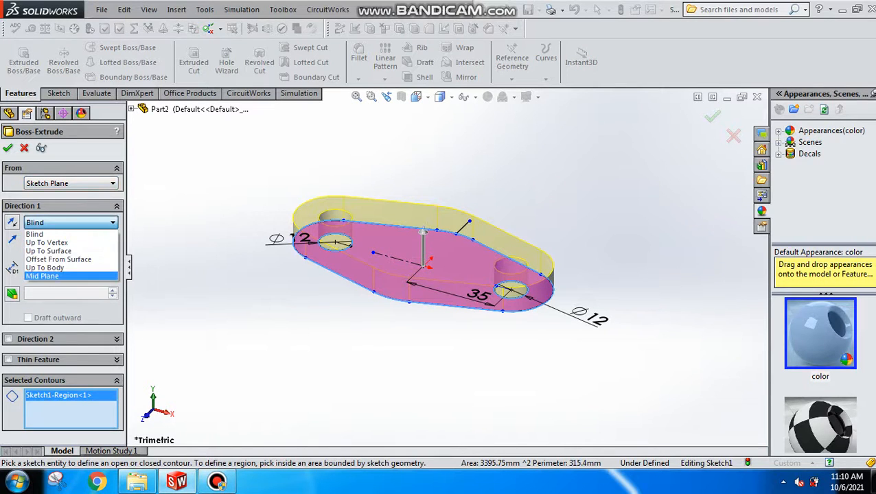
pyautogui.click(41, 275)
pyautogui.press('Return')
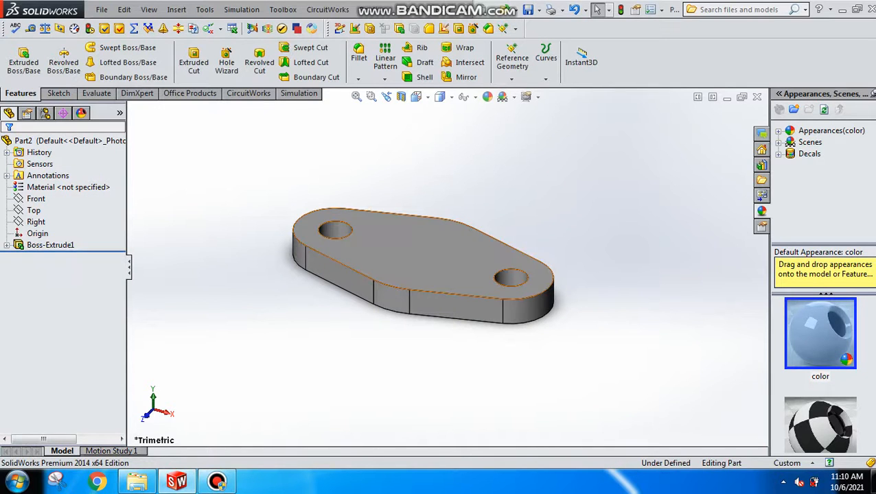
# - Sketch a circle with a radius of about 12.23 mm on the plate's top face, centred on the origin
pyautogui.click(432, 237)
pyautogui.click(516, 228)
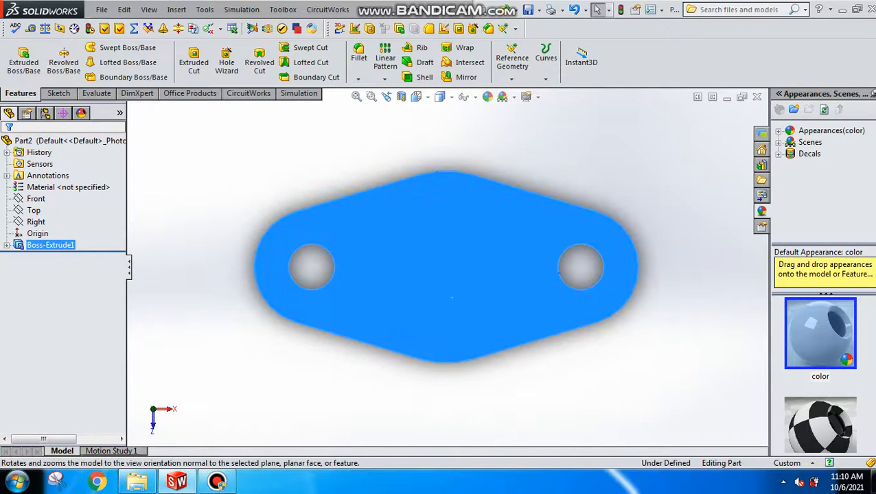
pyautogui.click(59, 94)
pyautogui.click(106, 46)
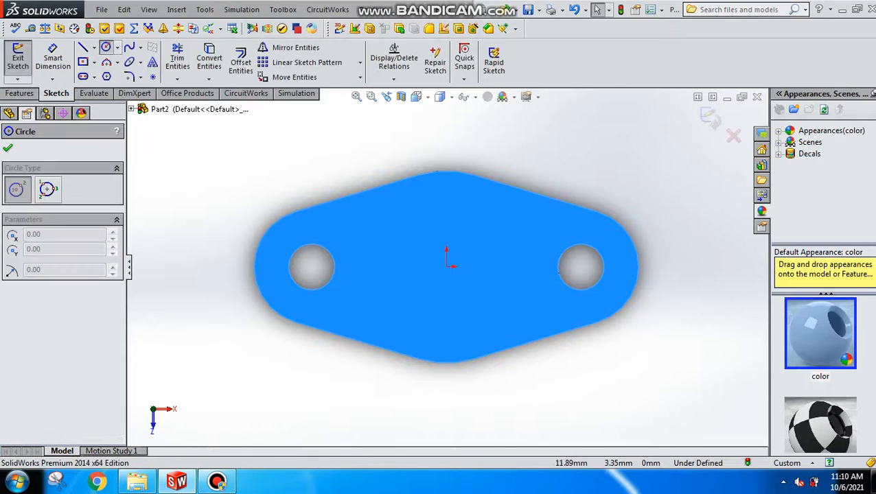
pyautogui.click(446, 266)
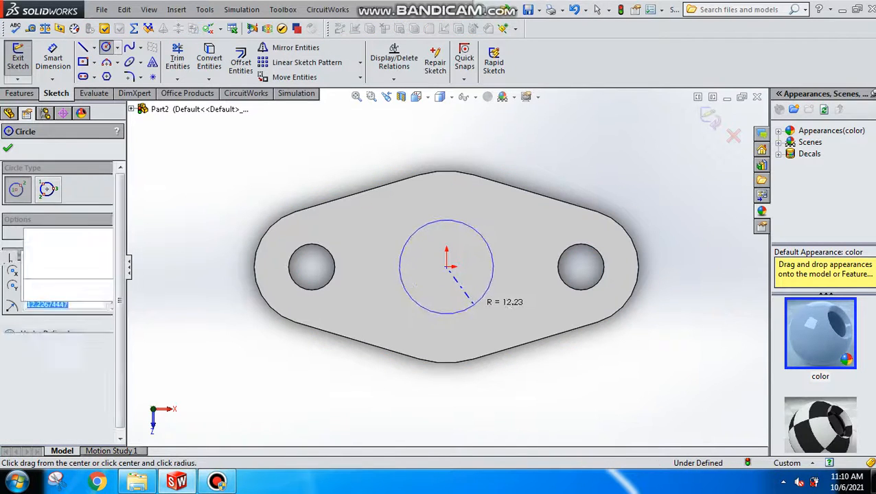
pyautogui.click(478, 300)
# - Dimension the central circle on the plate's top face with a diameter of 50 mm
pyautogui.click(52, 59)
pyautogui.click(480, 234)
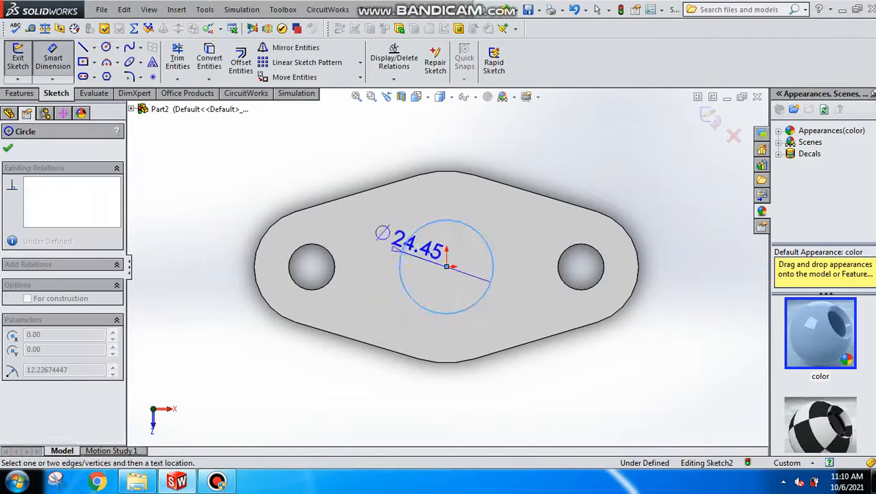
pyautogui.click(240, 172)
pyautogui.write('50')
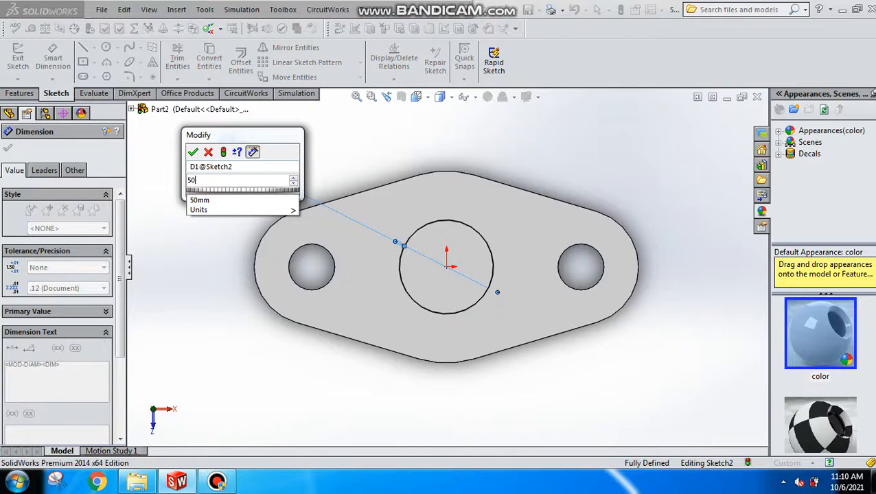
pyautogui.press('Return')
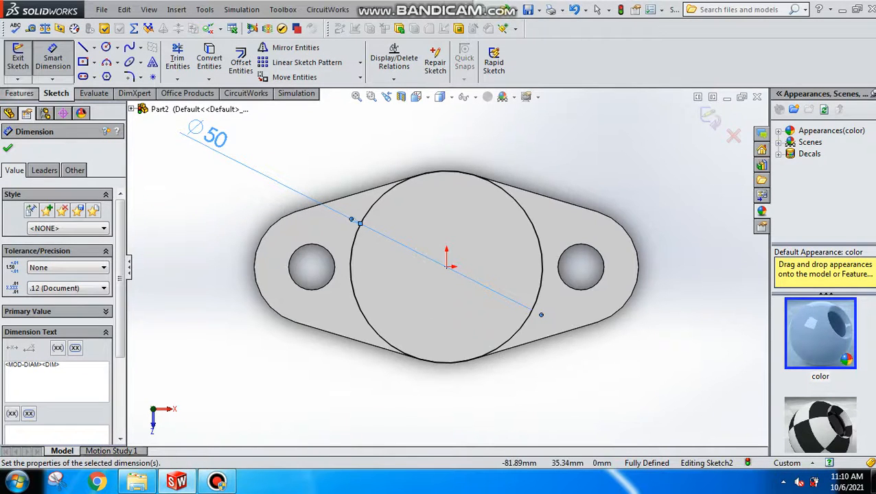
pyautogui.click(19, 93)
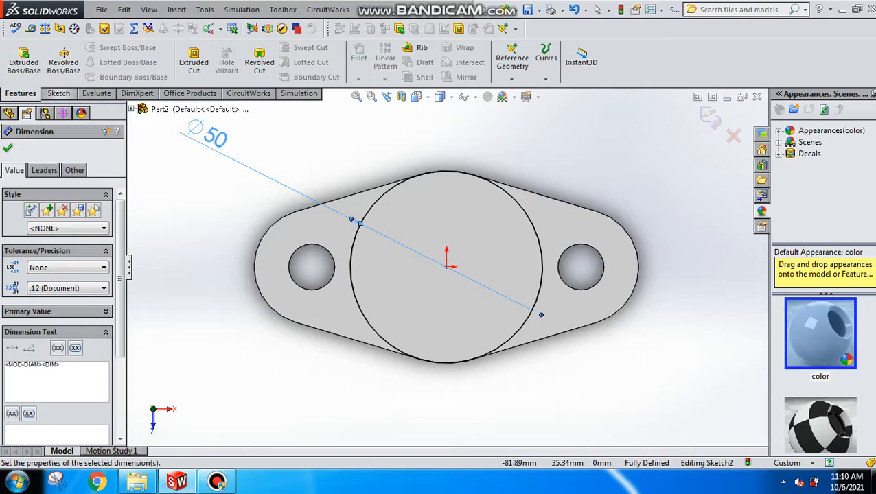
# - Sketch a second circle with a radius of about 18.93 mm inside the 50 mm circle, centred on the origin
pyautogui.click(57, 94)
pyautogui.click(106, 46)
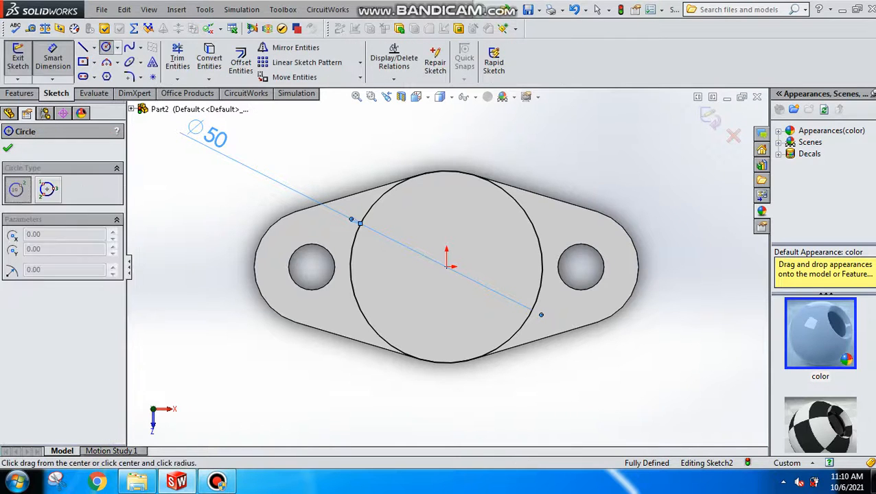
pyautogui.click(446, 266)
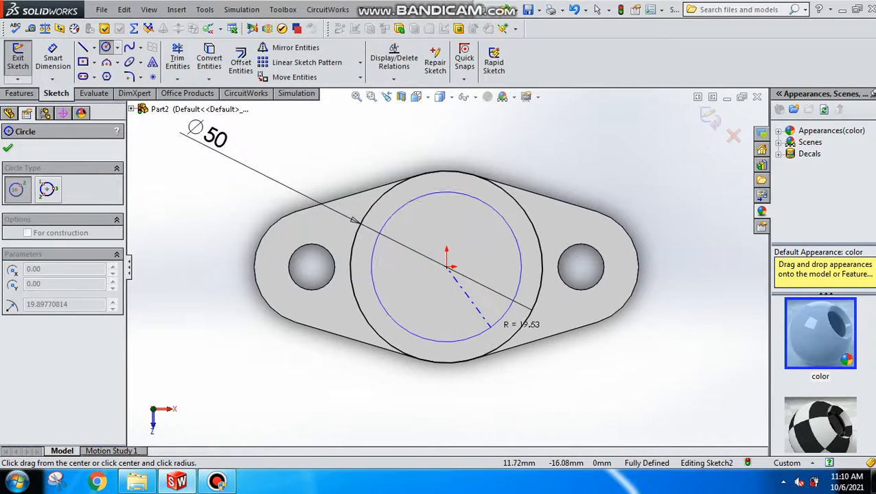
pyautogui.click(487, 324)
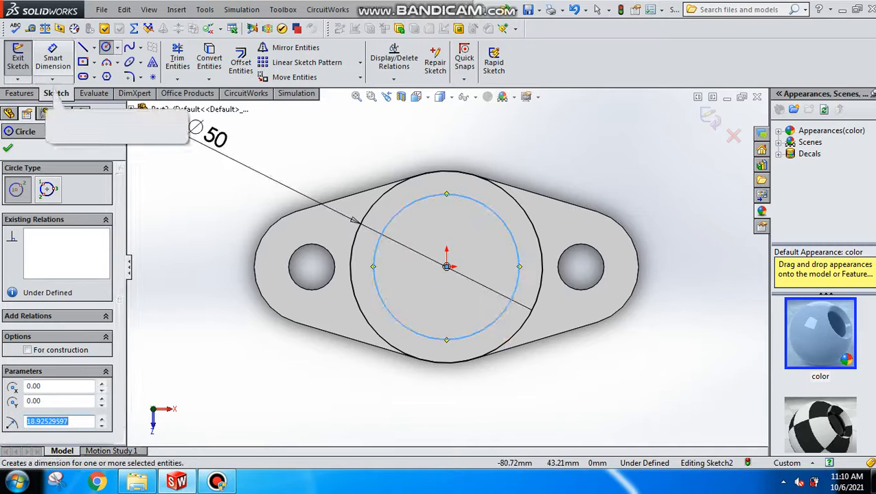
# - Dimension the inner circle with a diameter of 30 mm
pyautogui.click(53, 60)
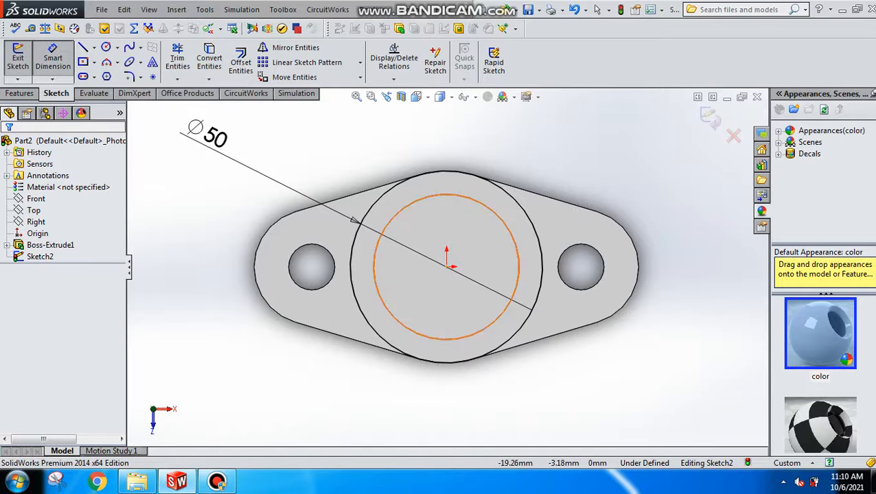
pyautogui.click(374, 275)
pyautogui.click(196, 268)
pyautogui.write('30')
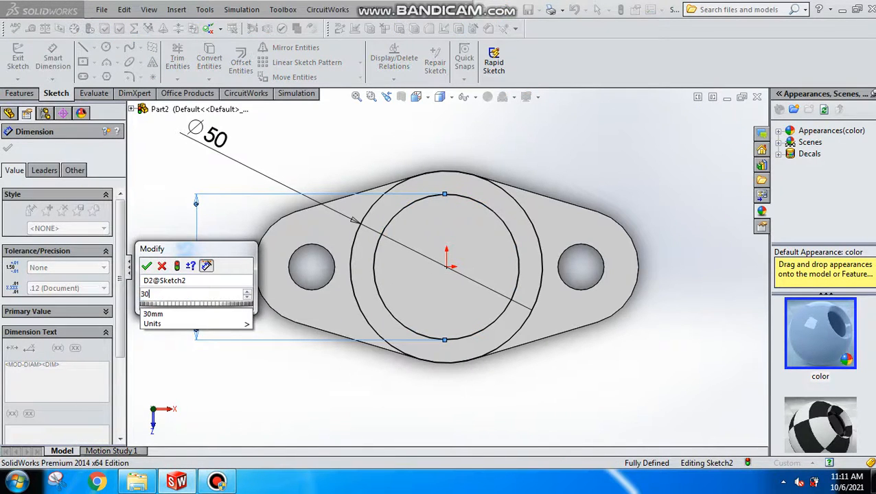
pyautogui.press('Return')
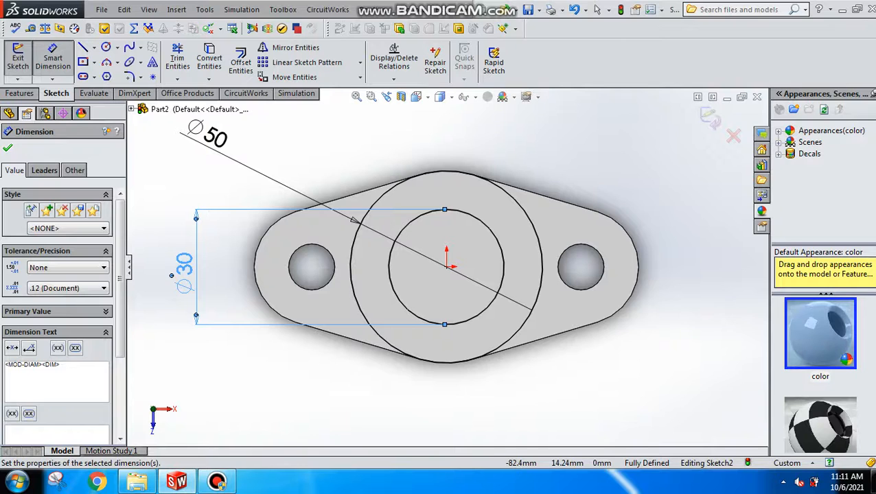
pyautogui.press('Escape')
# - Extrude the ring between the 50 mm and 30 mm circles 28 mm upward from the plate, using a Blind end condition
pyautogui.click(19, 92)
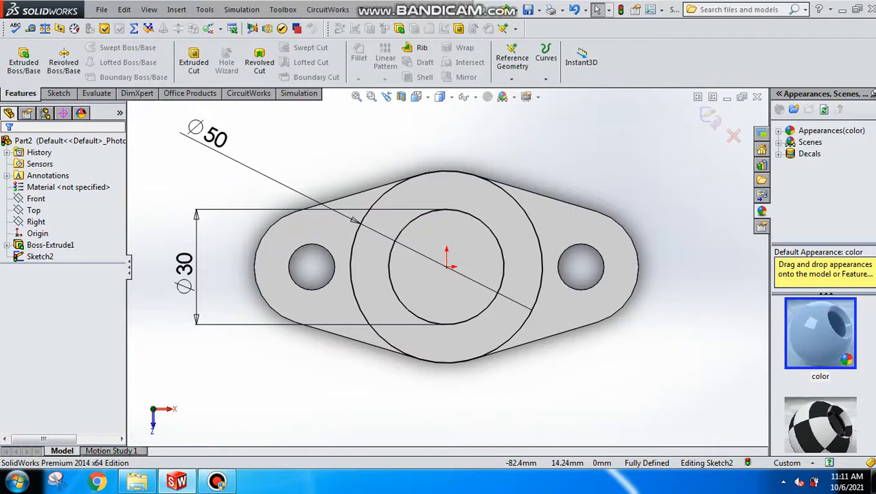
pyautogui.click(24, 58)
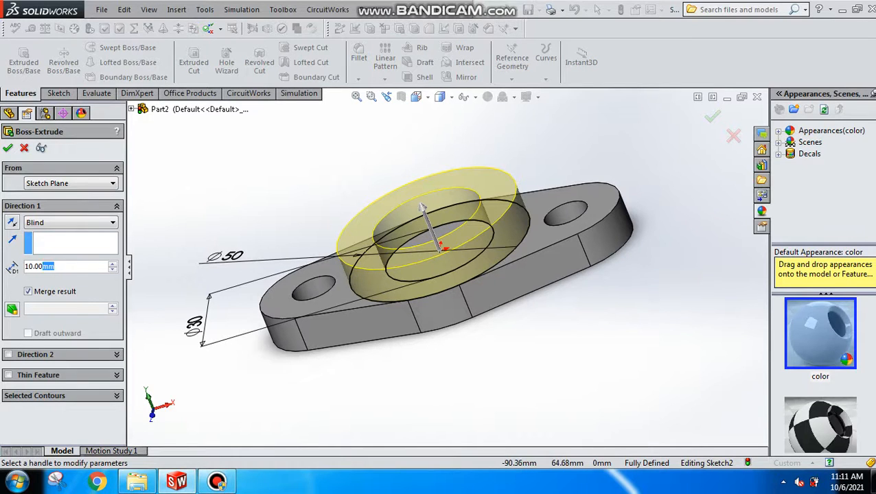
pyautogui.write('28')
pyautogui.press('Return')
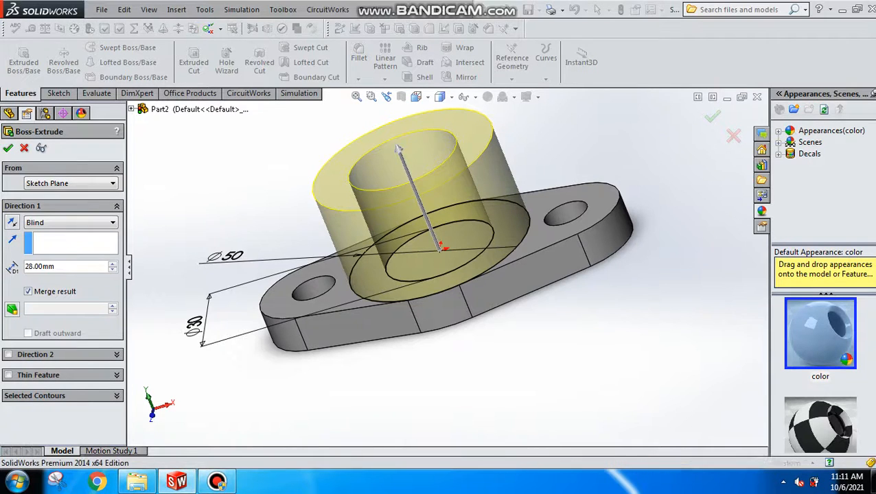
pyautogui.press('Return')
pyautogui.press('Escape')
# - Measure the distance between the floor of the boss's bore and the boss's top face
pyautogui.moveTo(446, 226); pyautogui.dragTo(445, 324, button='middle')
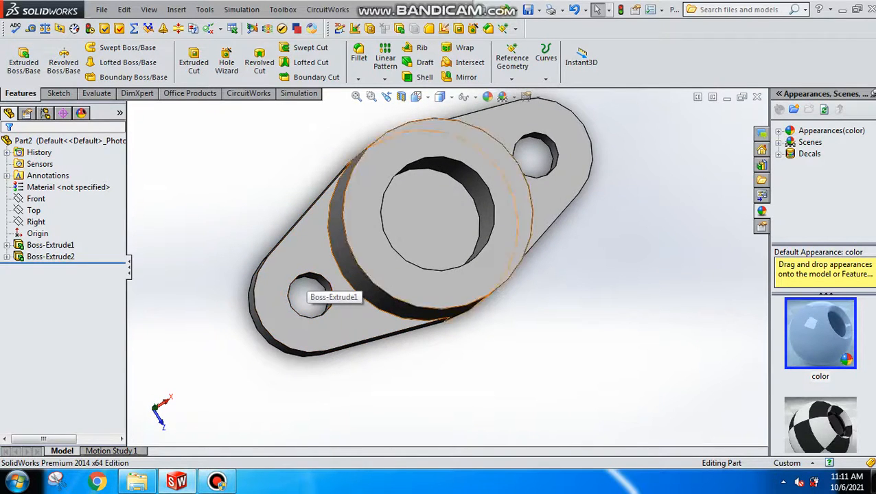
pyautogui.moveTo(407, 230); pyautogui.dragTo(405, 228, button='middle')
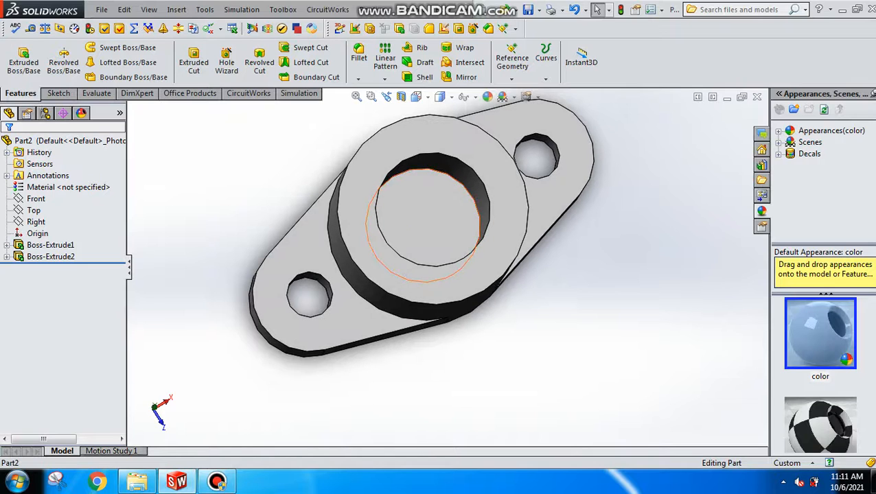
pyautogui.click(416, 217)
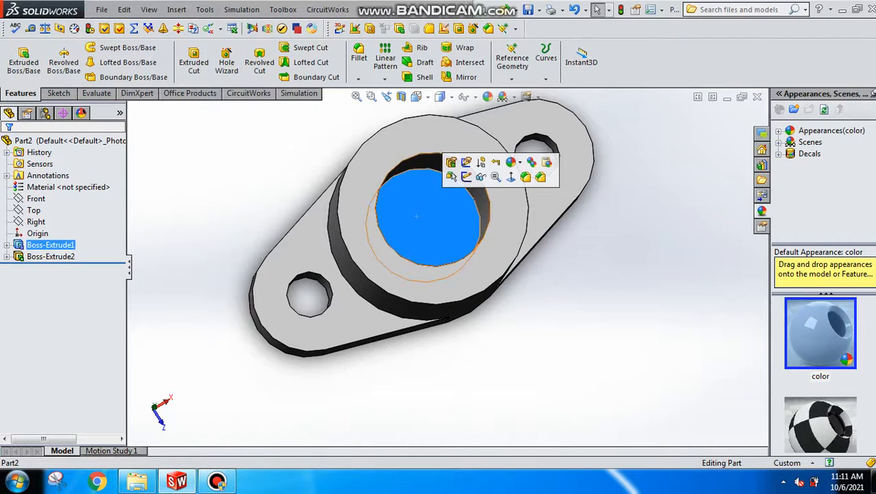
pyautogui.moveTo(416, 217); pyautogui.dragTo(451, 254, button='middle')
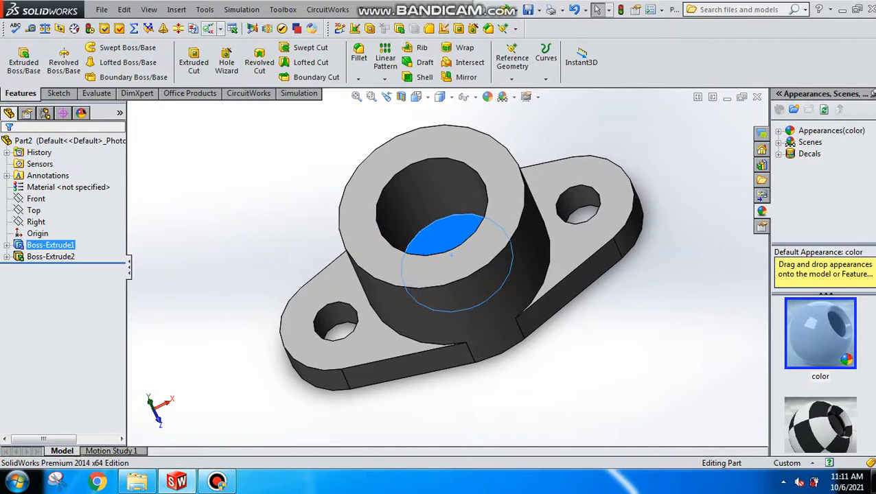
pyautogui.click(204, 10)
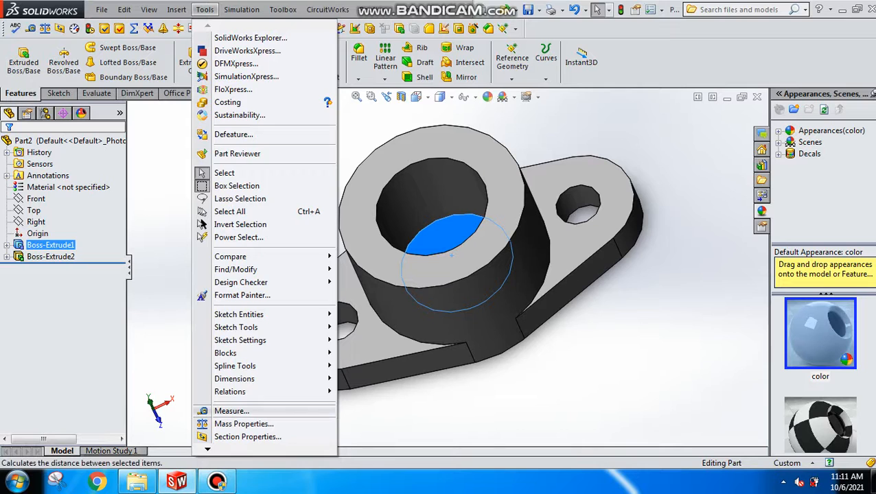
pyautogui.click(226, 410)
pyautogui.click(459, 271)
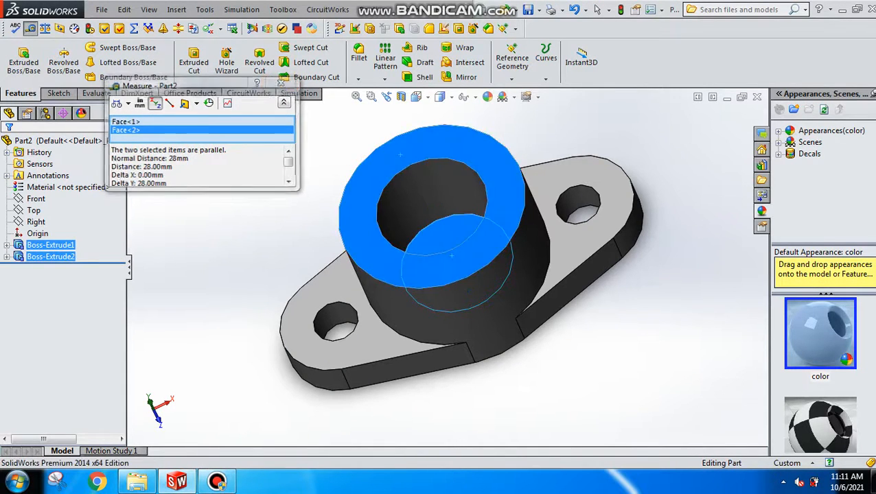
pyautogui.click(282, 83)
# - Sketch a circle with a radius of 15 mm on the bore's floor, centred on the origin and matching the bore's edge
pyautogui.moveTo(412, 275); pyautogui.dragTo(449, 309, button='middle')
pyautogui.click(446, 241)
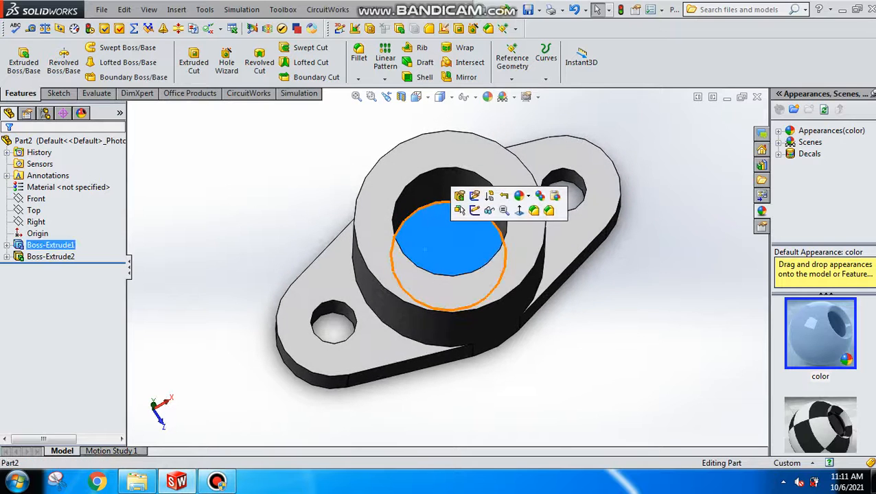
pyautogui.click(506, 208)
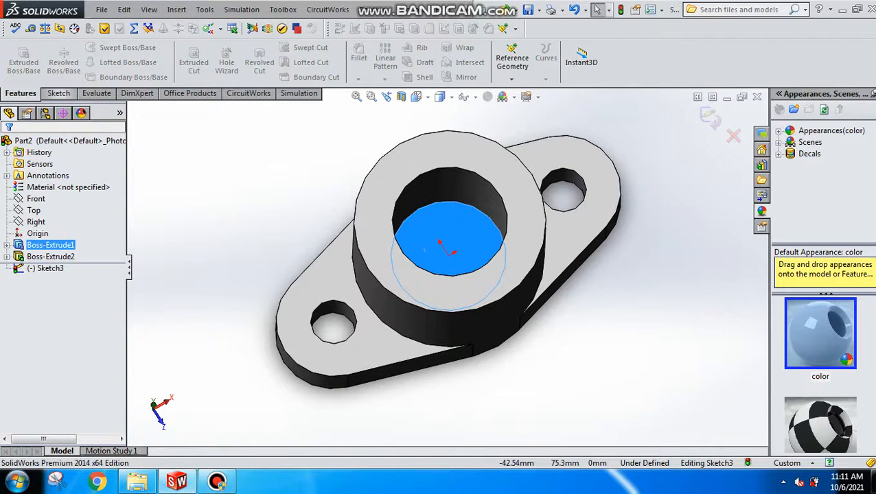
pyautogui.click(106, 47)
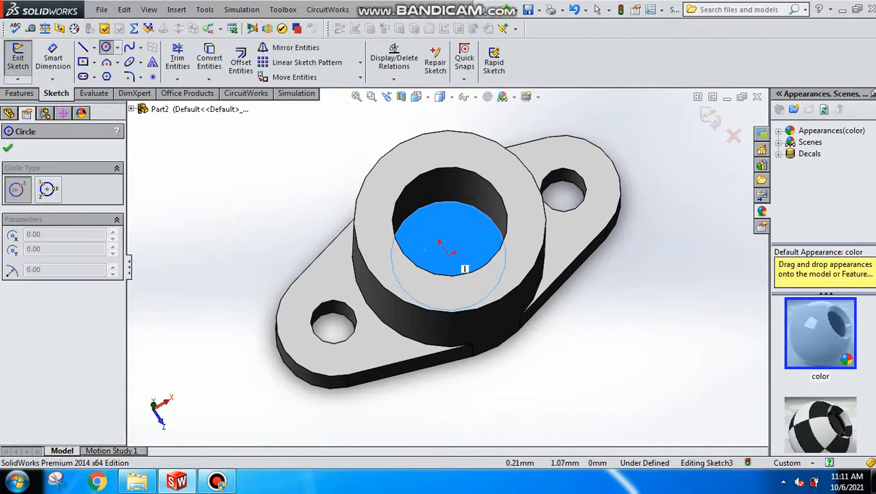
pyautogui.click(449, 254)
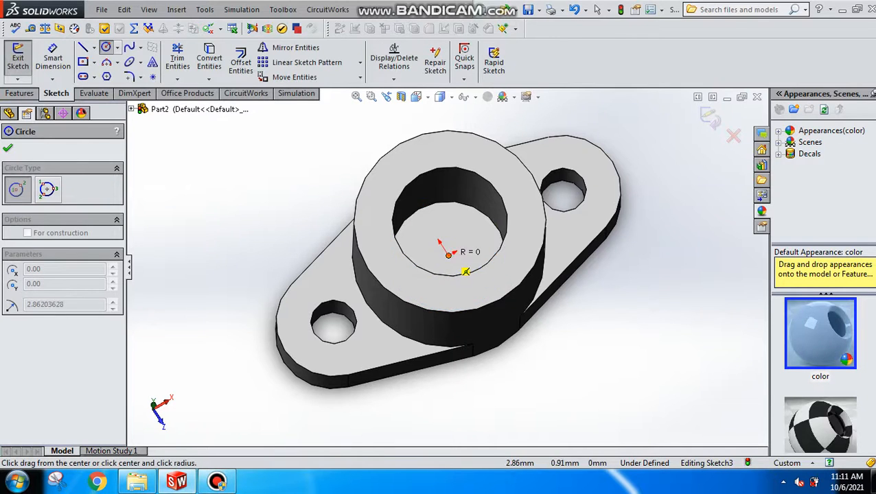
pyautogui.click(485, 222)
# - Extrude the circle on the bore's floor upward, with a Blind depth given by the equation =28-6
pyautogui.click(20, 92)
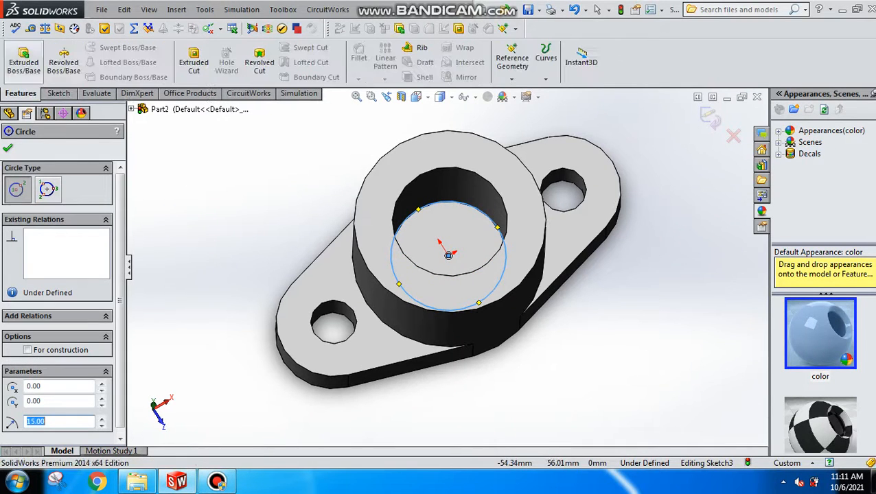
pyautogui.click(24, 61)
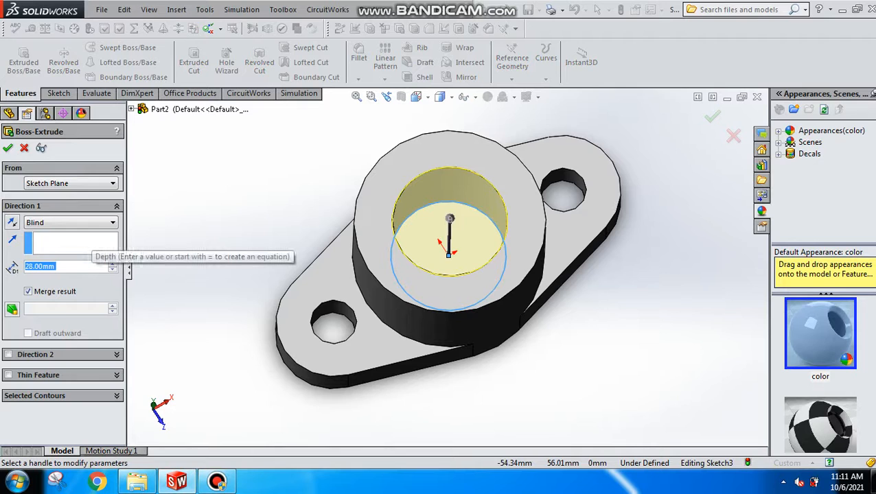
pyautogui.write('=2')
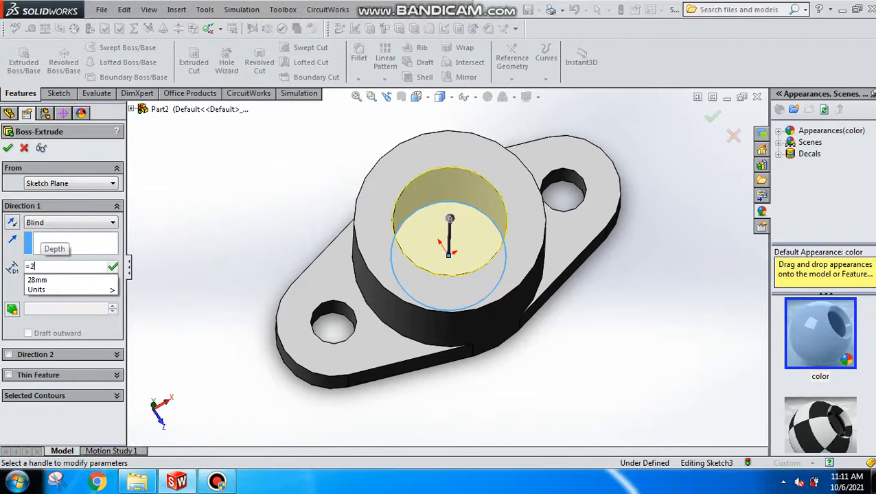
pyautogui.write('8-6')
pyautogui.press('Return')
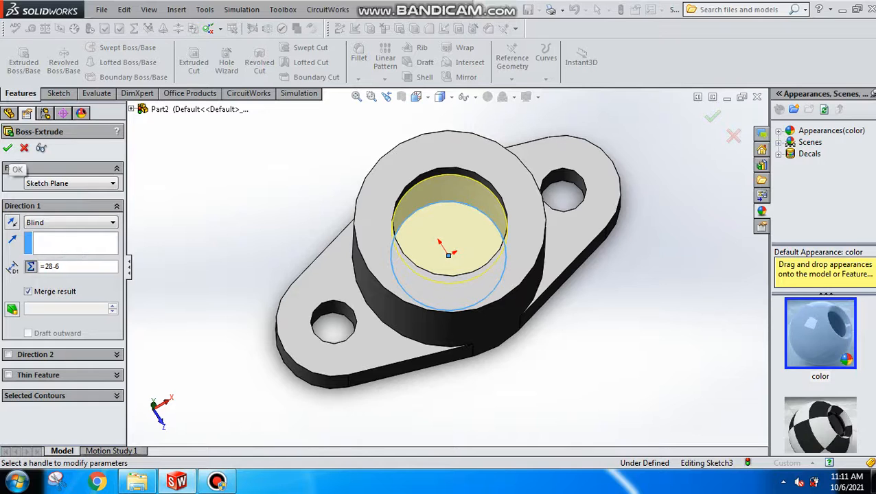
pyautogui.click(8, 148)
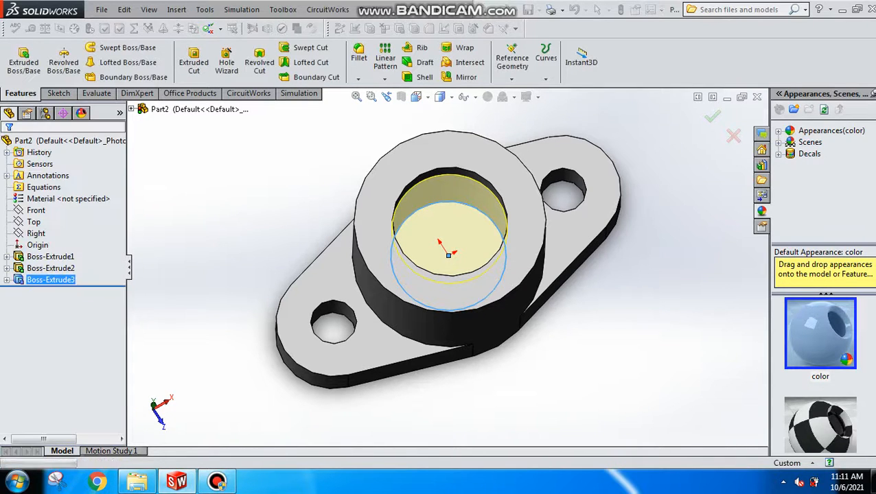
# - Sketch a circle with a radius of about 2.1 mm on the Right plane, centred about 20.28 mm directly above the origin
pyautogui.hotkey('ctrl', '7')
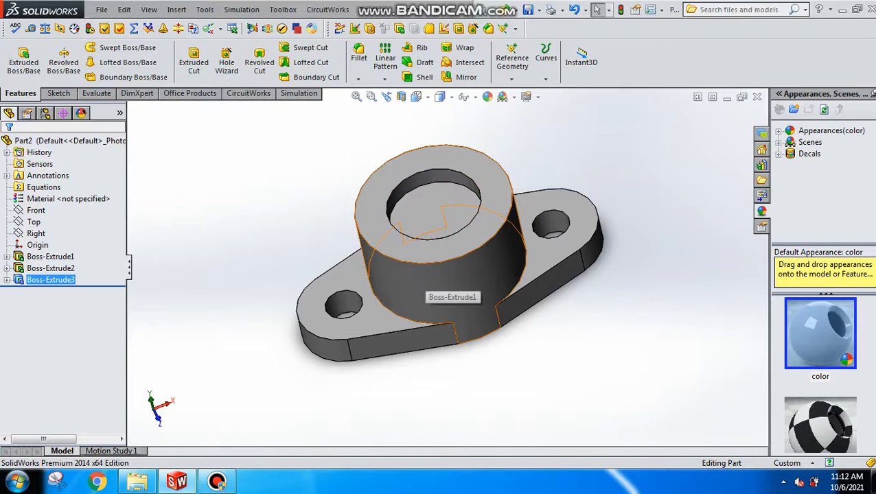
pyautogui.moveTo(439, 288); pyautogui.dragTo(395, 270, button='middle')
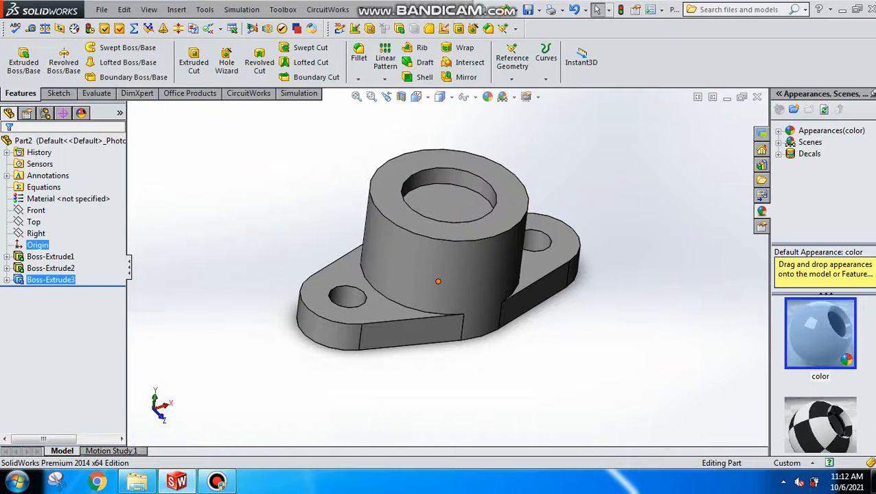
pyautogui.click(36, 233)
pyautogui.moveTo(481, 260)
pyautogui.mouseDown(button='middle')
pyautogui.moveTo(532, 268)
pyautogui.moveTo(474, 269)
pyautogui.mouseUp(button='middle')
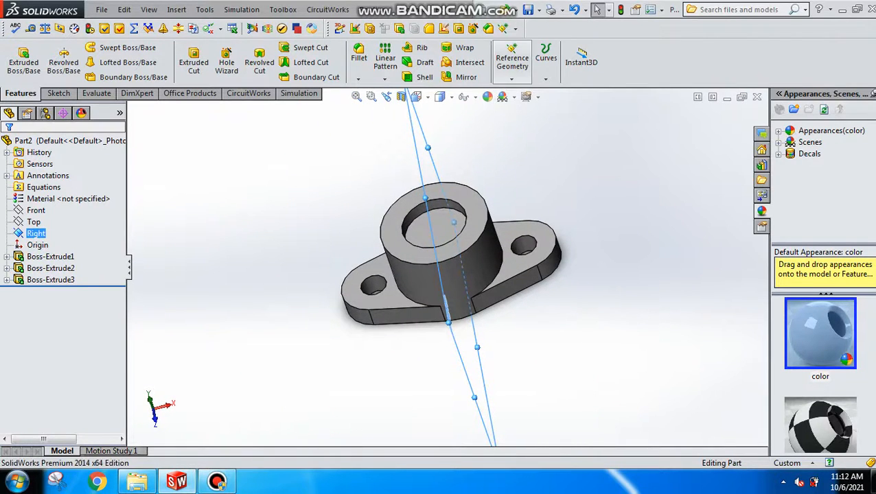
pyautogui.click(58, 93)
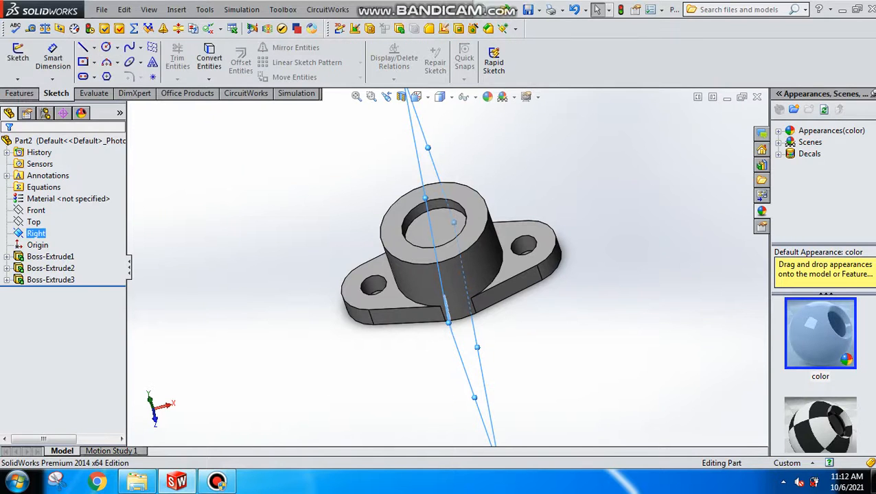
pyautogui.click(106, 47)
pyautogui.click(416, 96)
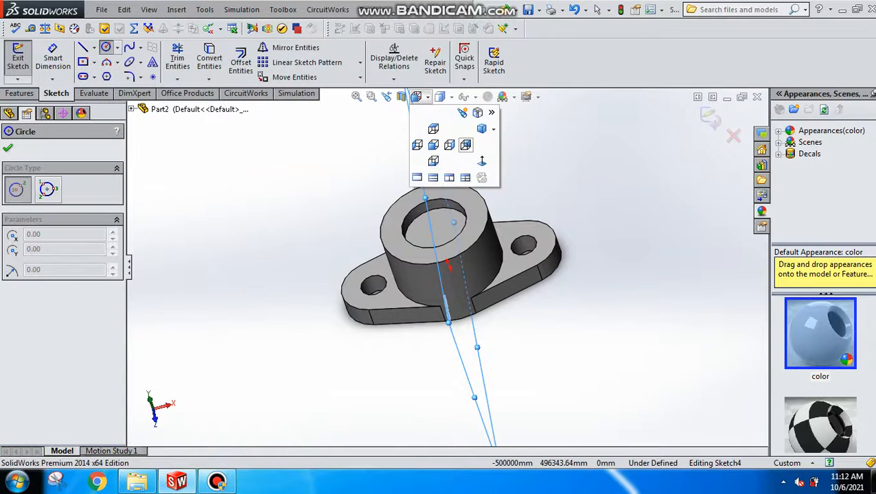
pyautogui.click(449, 144)
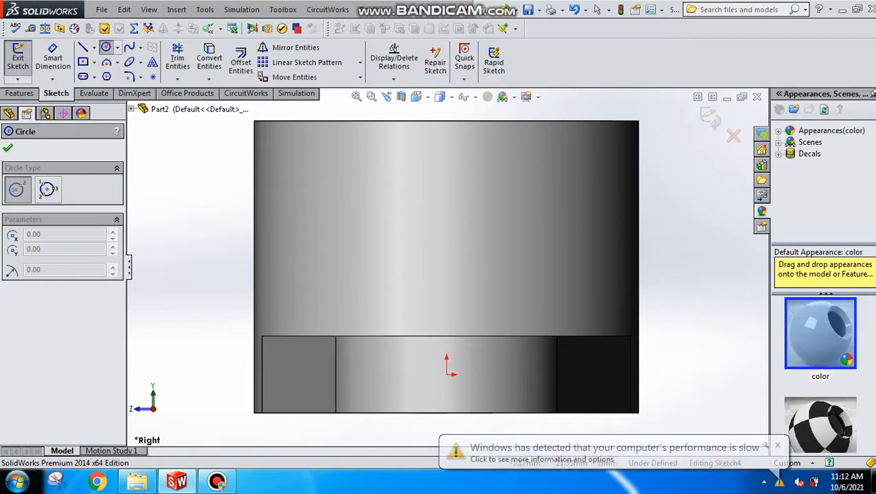
pyautogui.click(446, 218)
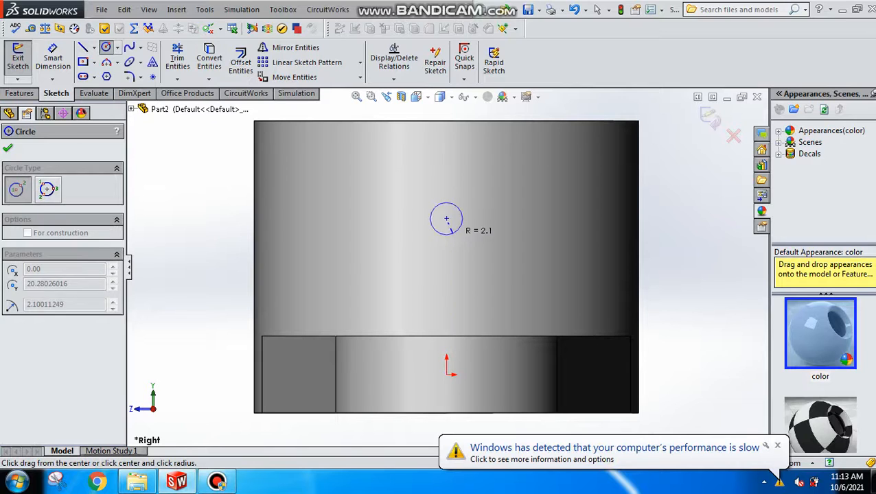
pyautogui.click(460, 229)
pyautogui.press('Escape')
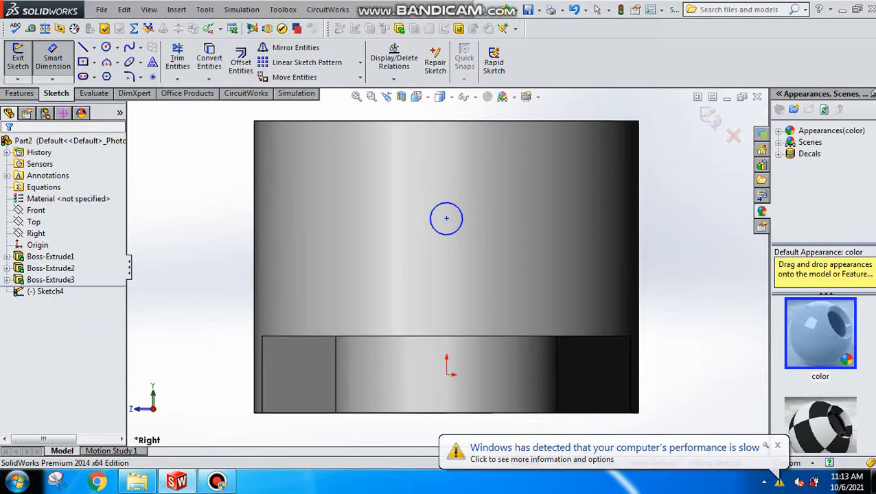
# - Dimension the small circle's centre 12 mm below the boss's top edge
pyautogui.click(446, 218)
pyautogui.click(560, 121)
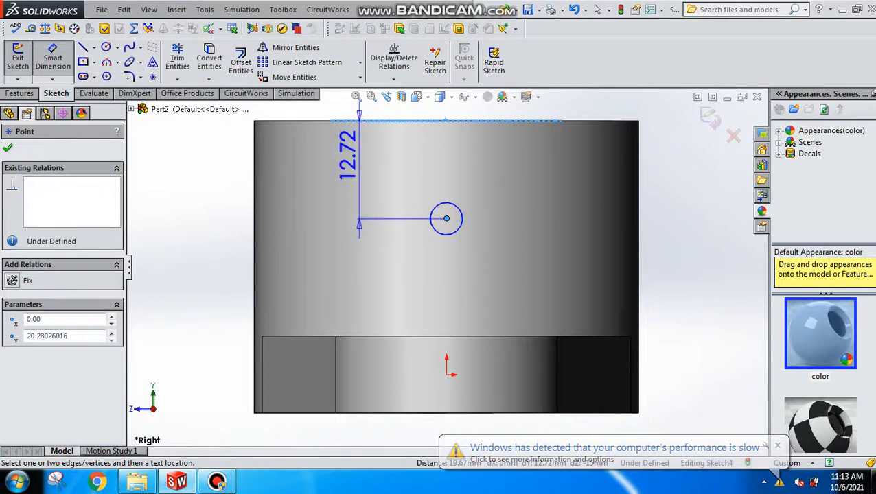
pyautogui.click(349, 172)
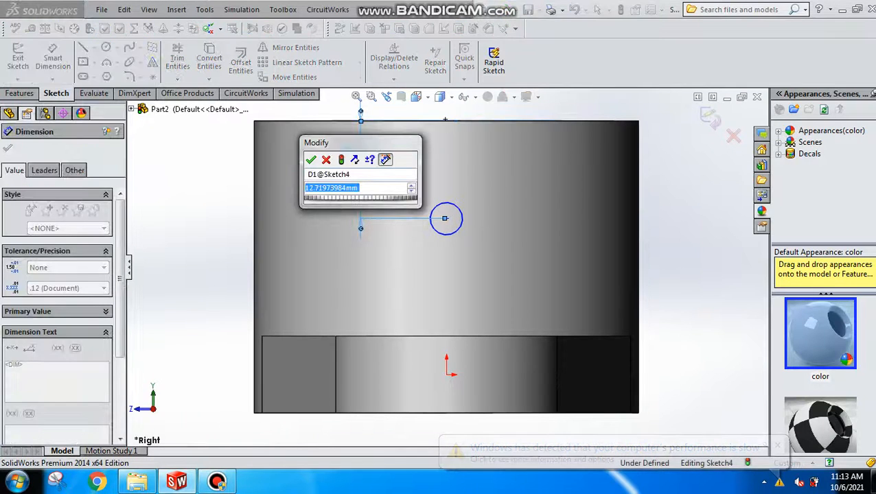
pyautogui.write('12')
pyautogui.press('Return')
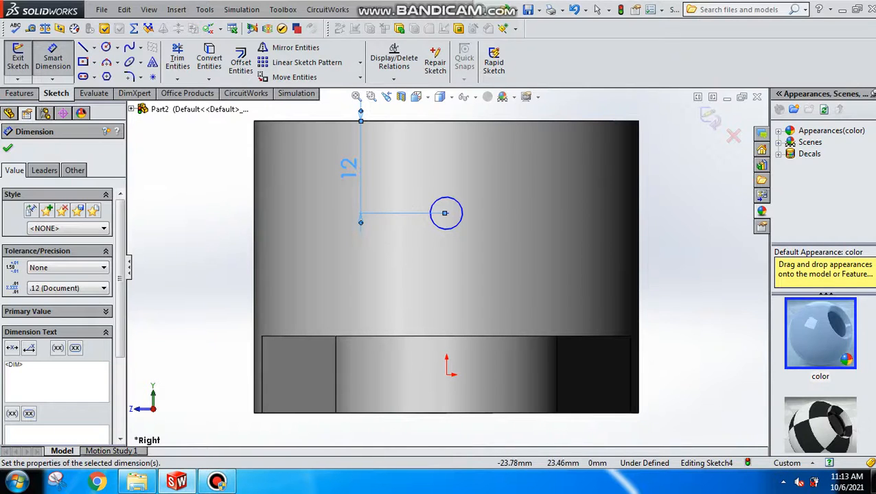
# - Cut the small circle through the boss in both directions with an Extruded Cut set to Through All - Both
pyautogui.scroll(1, 448, 265)
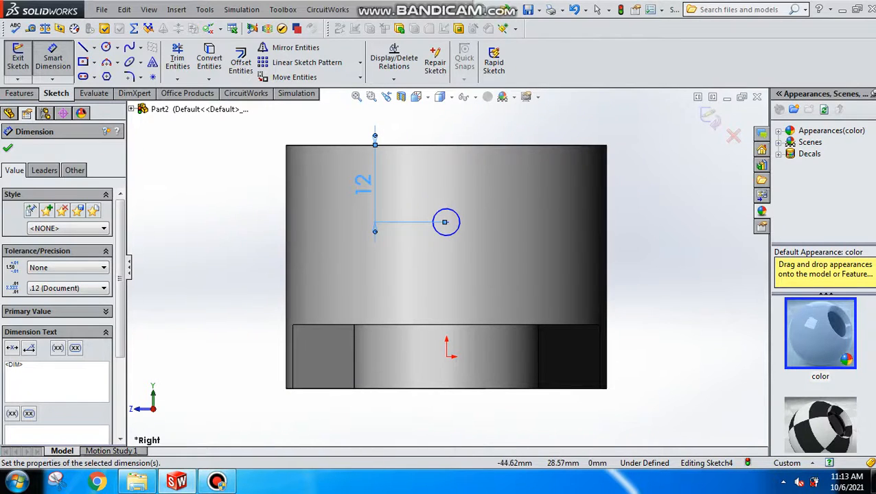
pyautogui.click(20, 94)
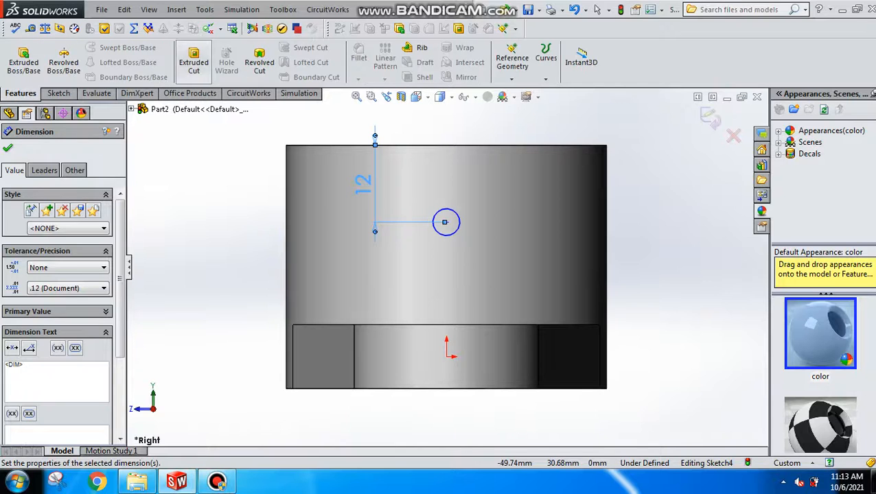
pyautogui.click(194, 61)
pyautogui.click(69, 223)
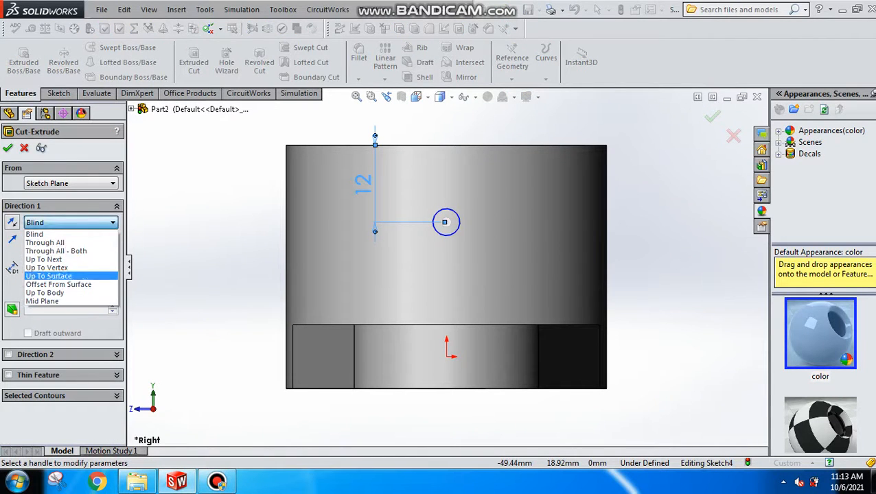
pyautogui.click(56, 251)
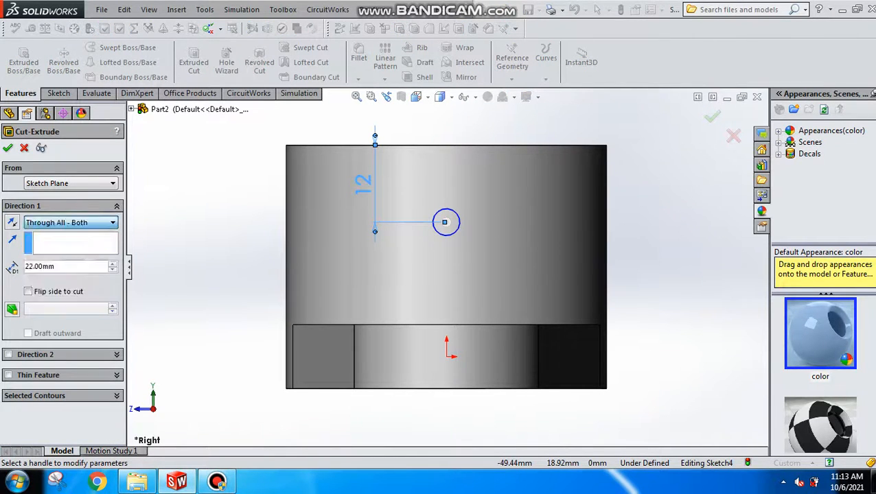
pyautogui.scroll(2, 448, 253)
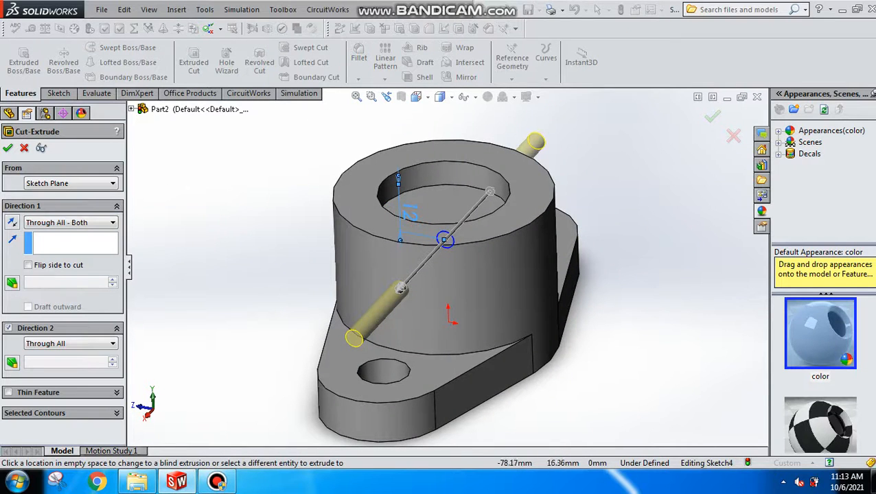
pyautogui.click(7, 149)
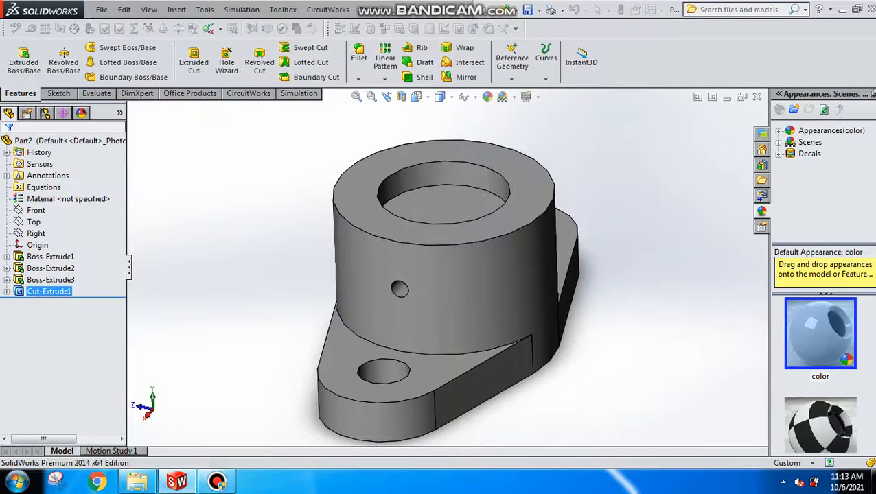
# - Sketch a circle on the recess's floor, centred on the origin and slightly under half the recess's diameter
pyautogui.moveTo(412, 275); pyautogui.dragTo(360, 249, button='middle')
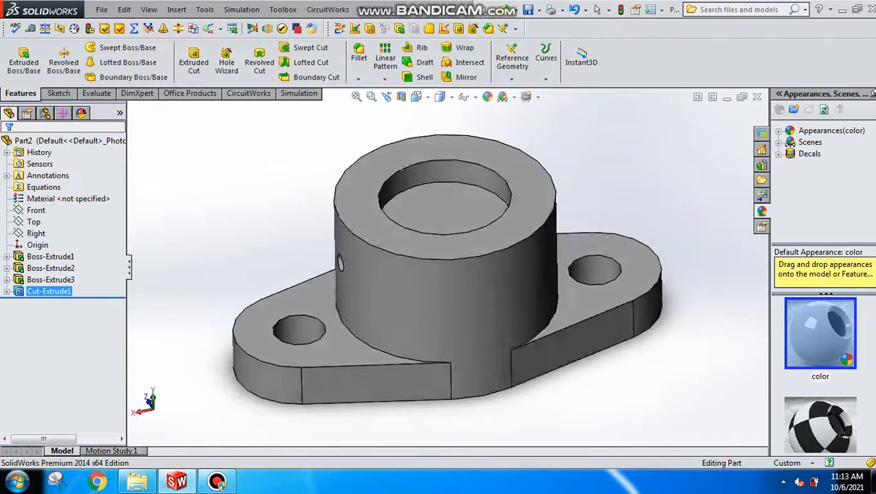
pyautogui.click(466, 184)
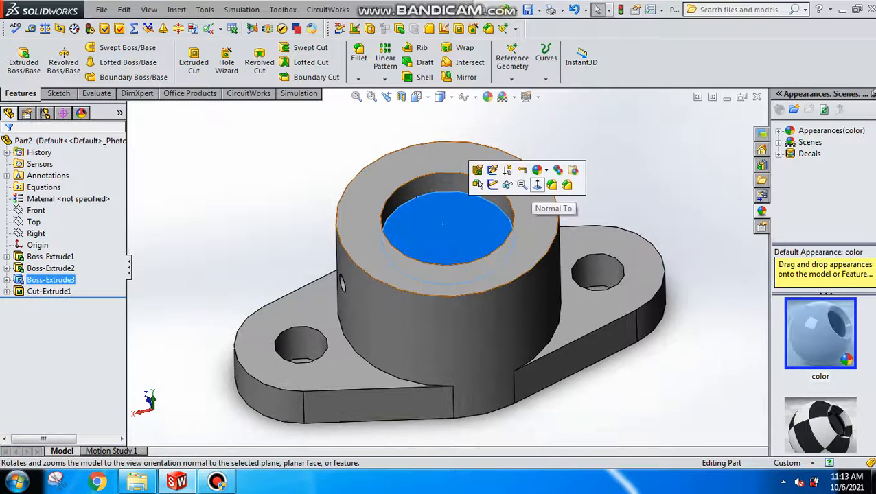
pyautogui.click(553, 186)
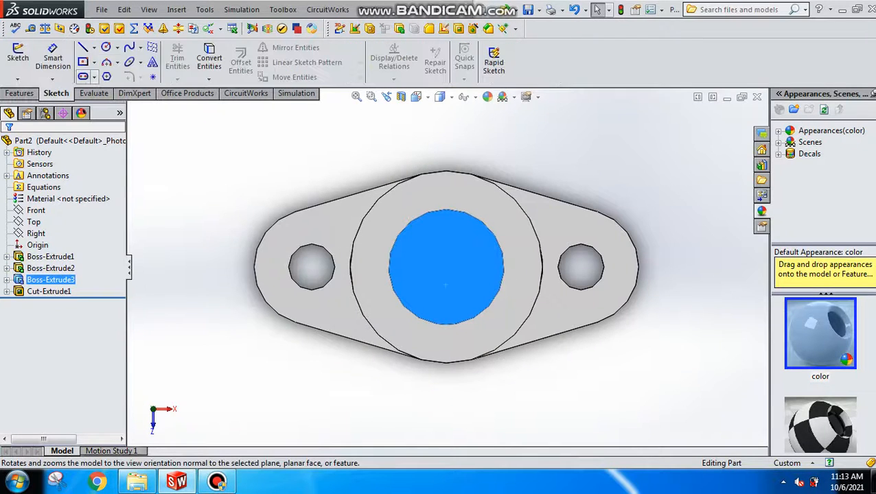
pyautogui.click(106, 47)
pyautogui.click(446, 266)
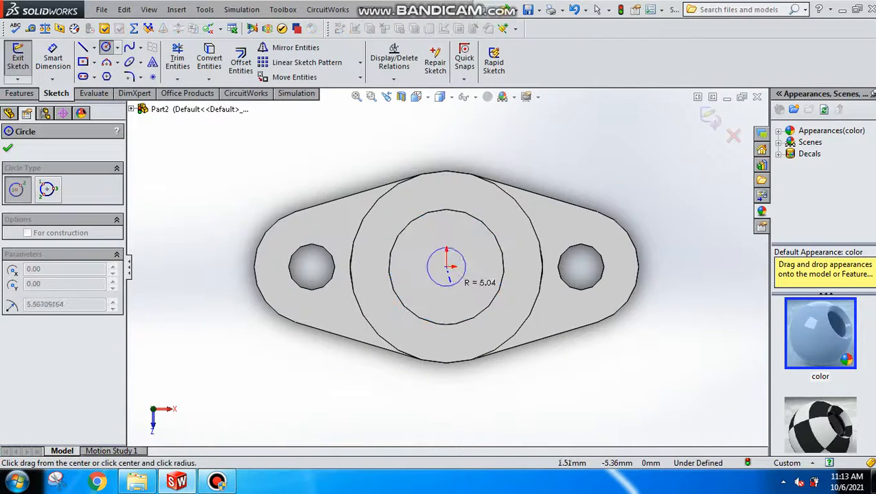
pyautogui.click(465, 285)
pyautogui.click(53, 58)
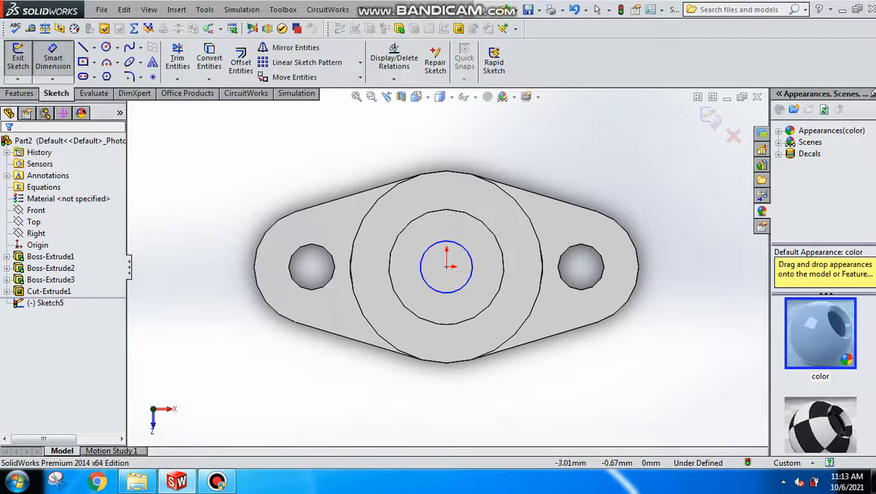